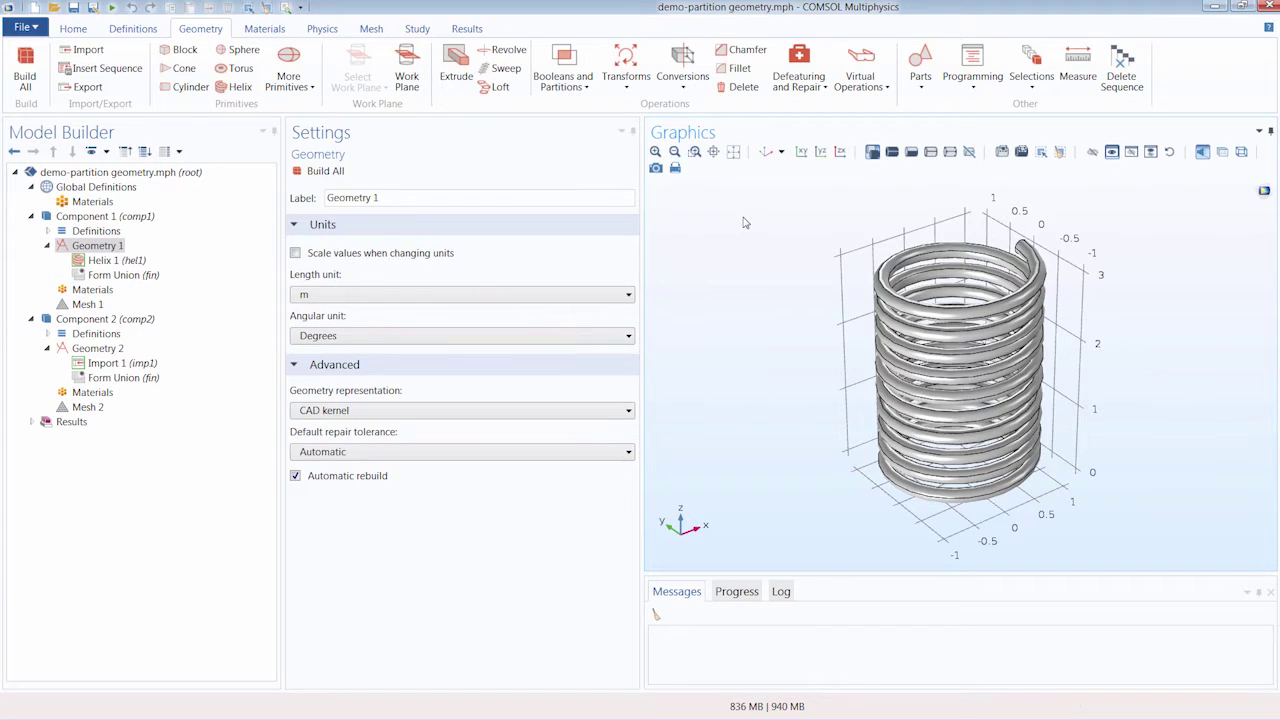
- Zoom in and turn the coil to a side-on angle, then bring up the Mesh tools
{"action": "scroll", "coordinate": [1129, 322], "scroll_direction": "up", "scroll_amount": 2}
{"action": "scroll", "coordinate": [1129, 322], "scroll_direction": "up", "scroll_amount": 2}
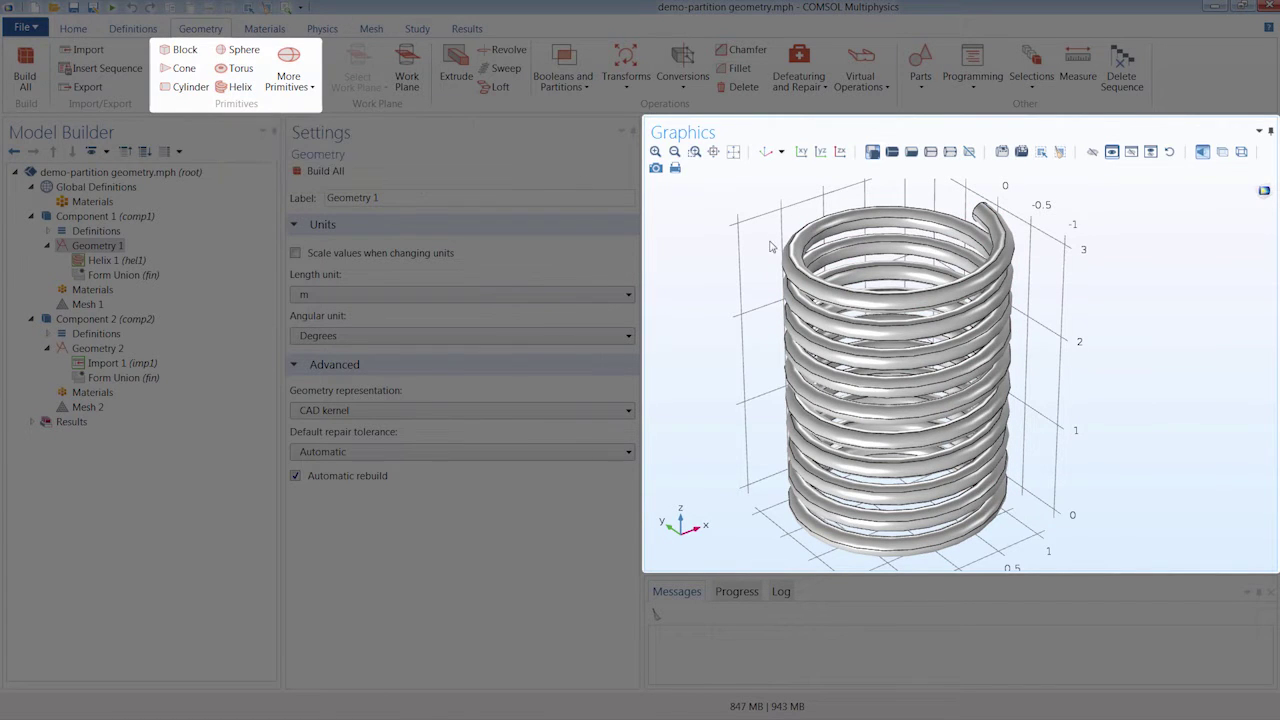
{"action": "left_click_drag", "start_coordinate": [762, 247], "coordinate": [766, 221]}
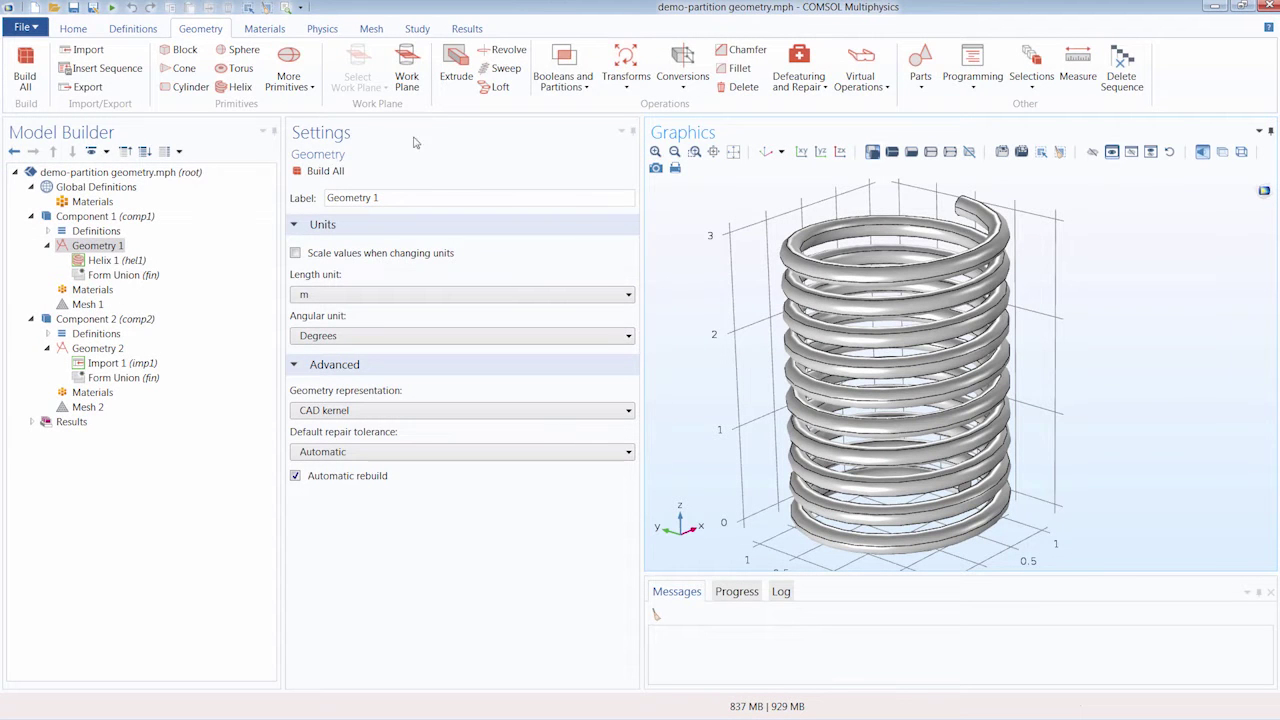
{"action": "left_click", "coordinate": [370, 29]}
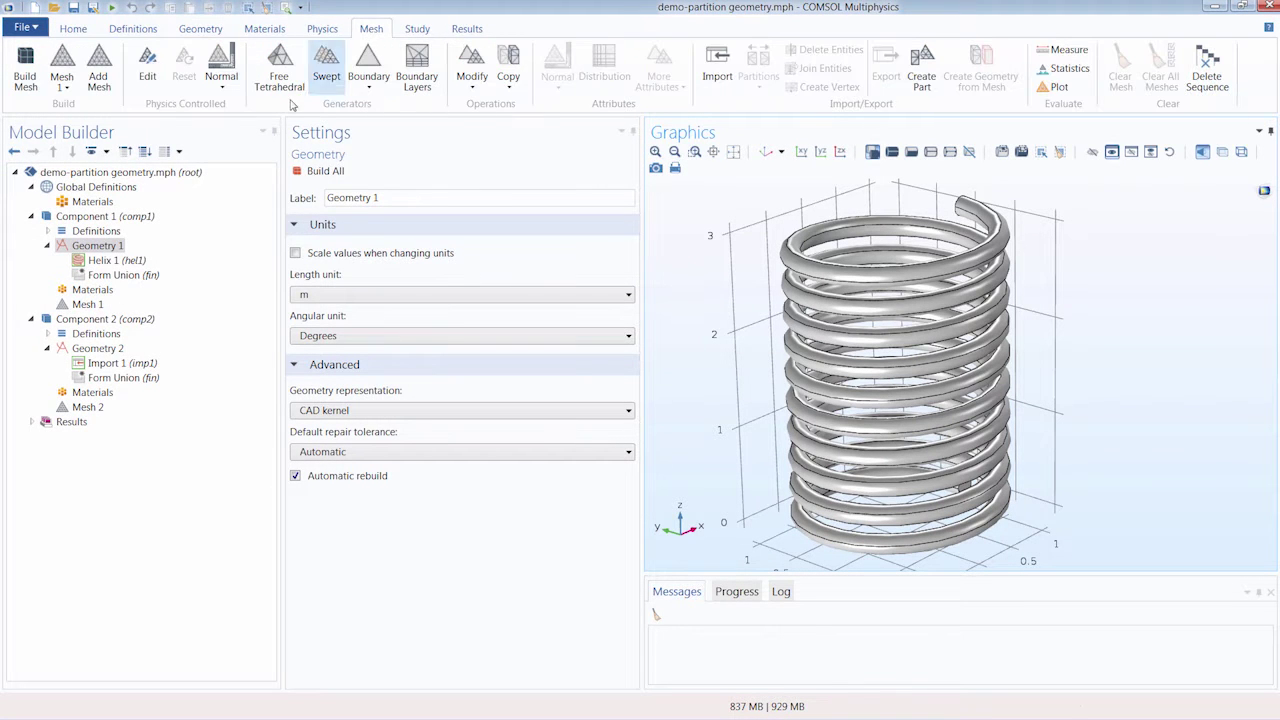
- Build the helix mesh (75492 domain elements) and inspect it in yz and 3-D views
{"action": "left_click", "coordinate": [22, 76]}
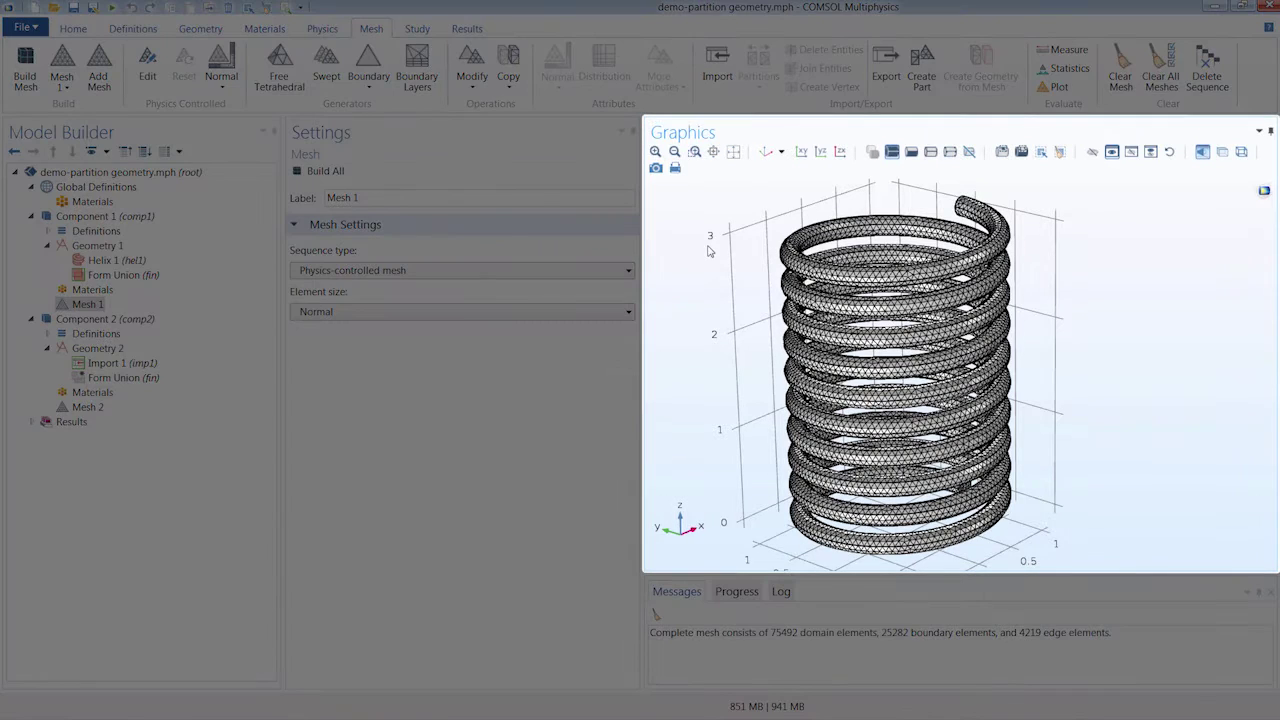
{"action": "left_click_drag", "start_coordinate": [708, 250], "coordinate": [729, 227]}
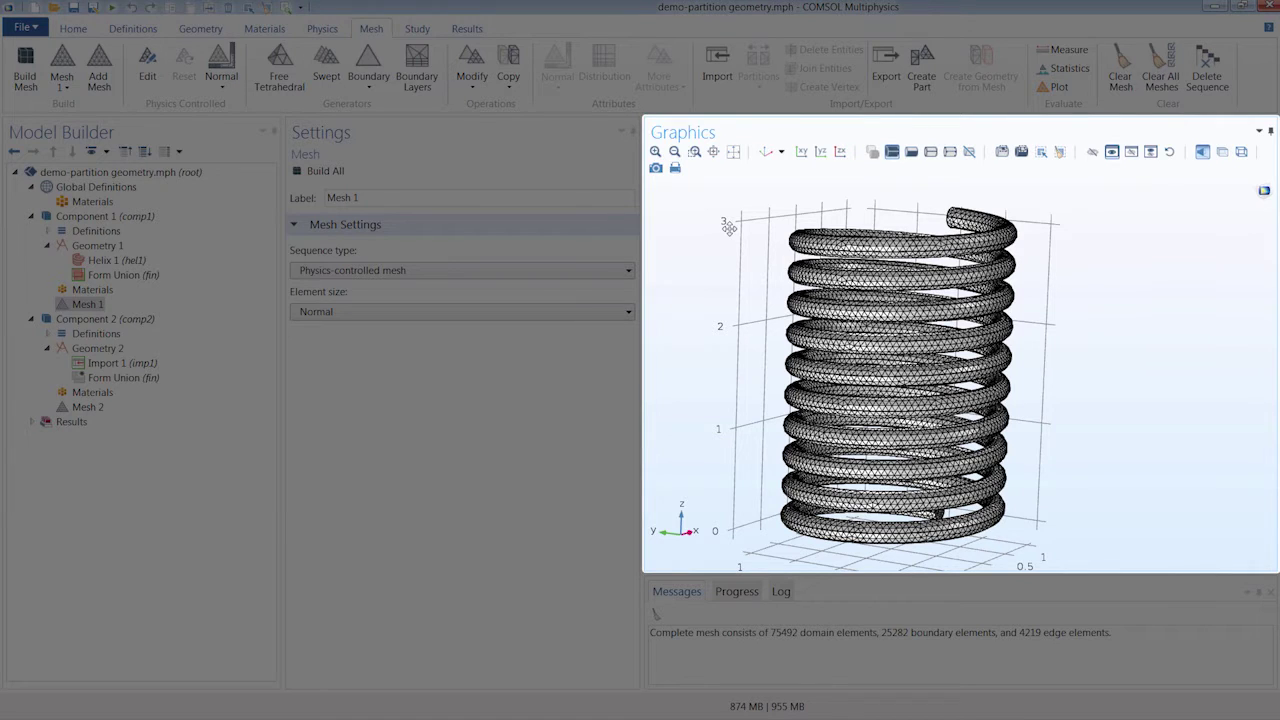
{"action": "left_click", "coordinate": [820, 151]}
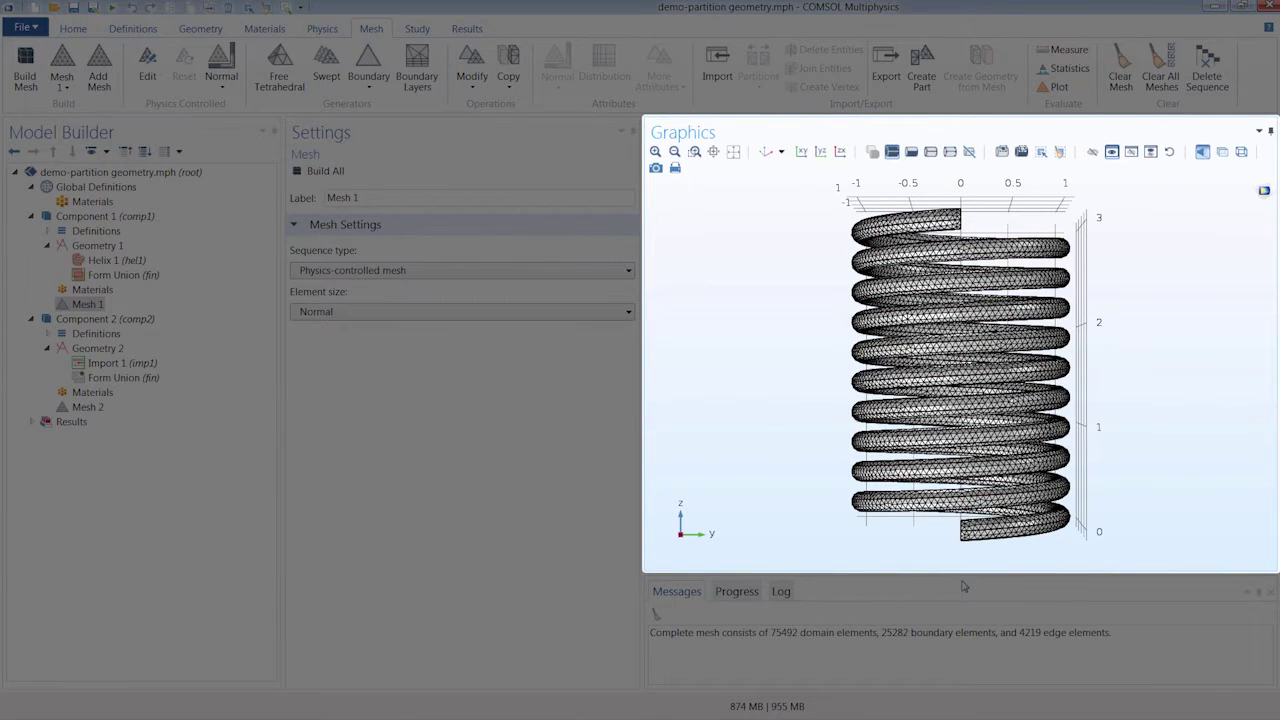
{"action": "left_click_drag", "start_coordinate": [811, 263], "coordinate": [860, 268]}
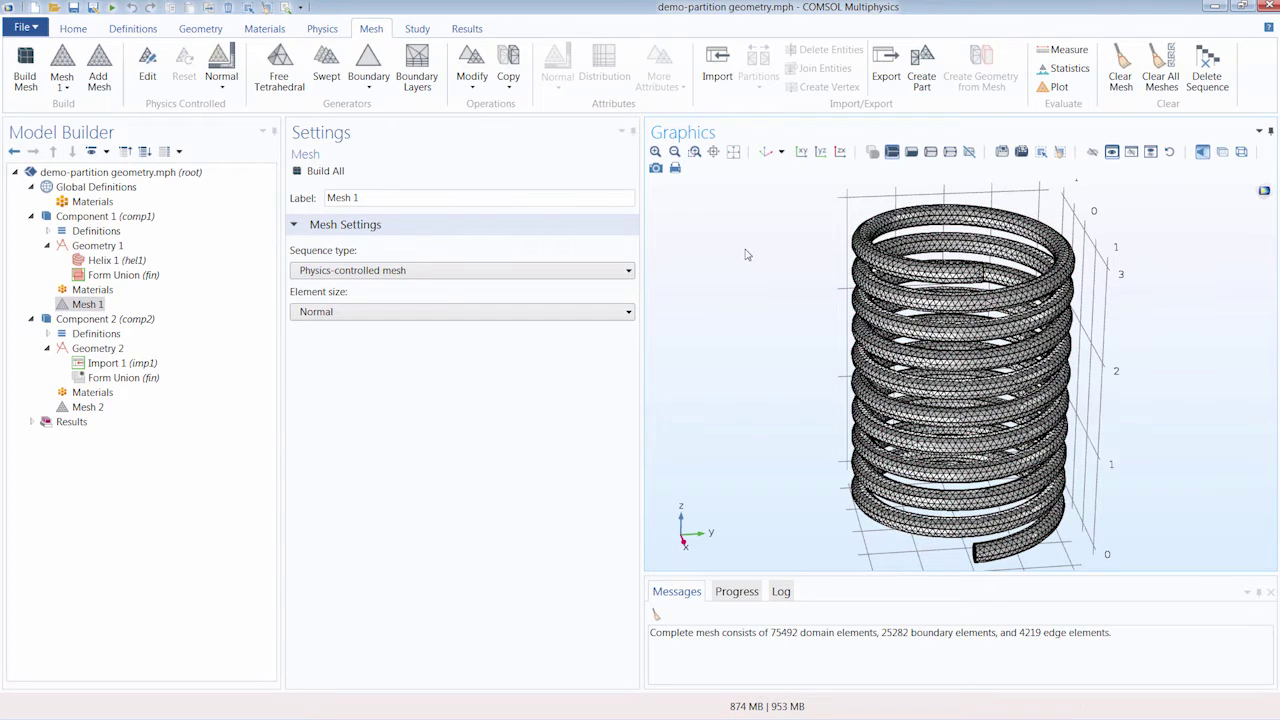
- Add Work Plane 1 as a Quick yz-plane through the helix and rotate to see it
{"action": "left_click", "coordinate": [200, 30]}
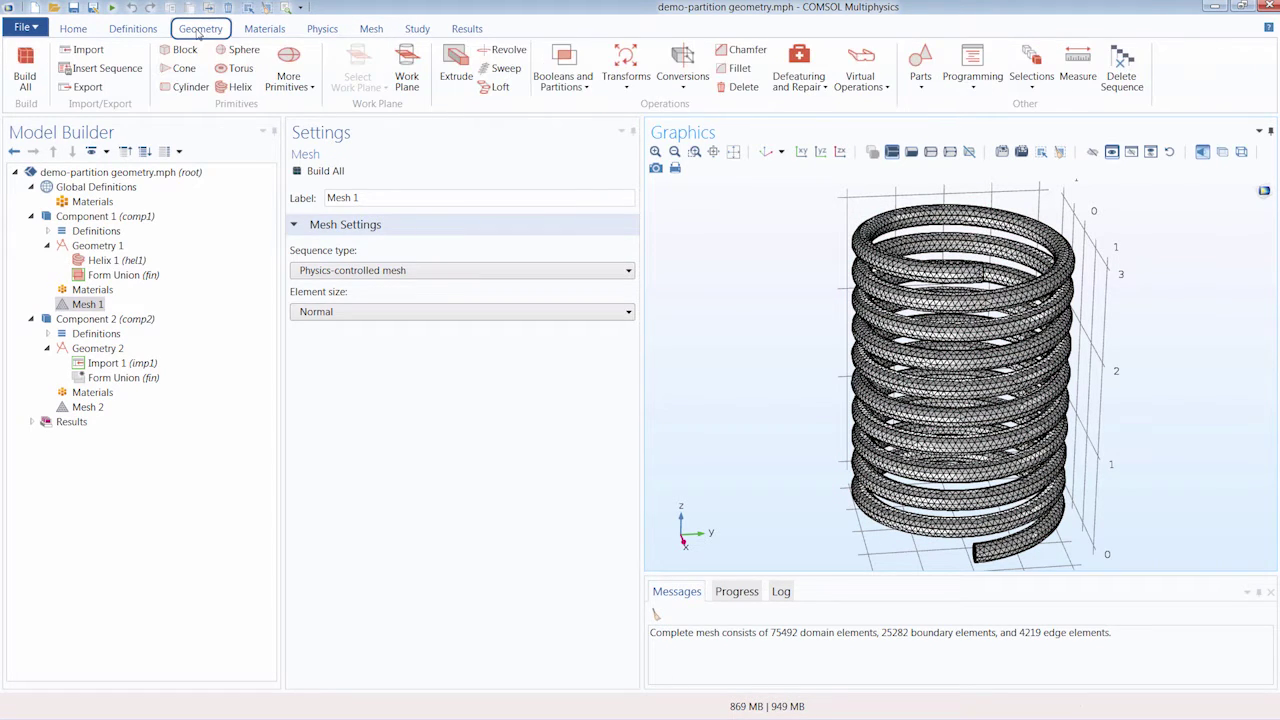
{"action": "left_click", "coordinate": [404, 82]}
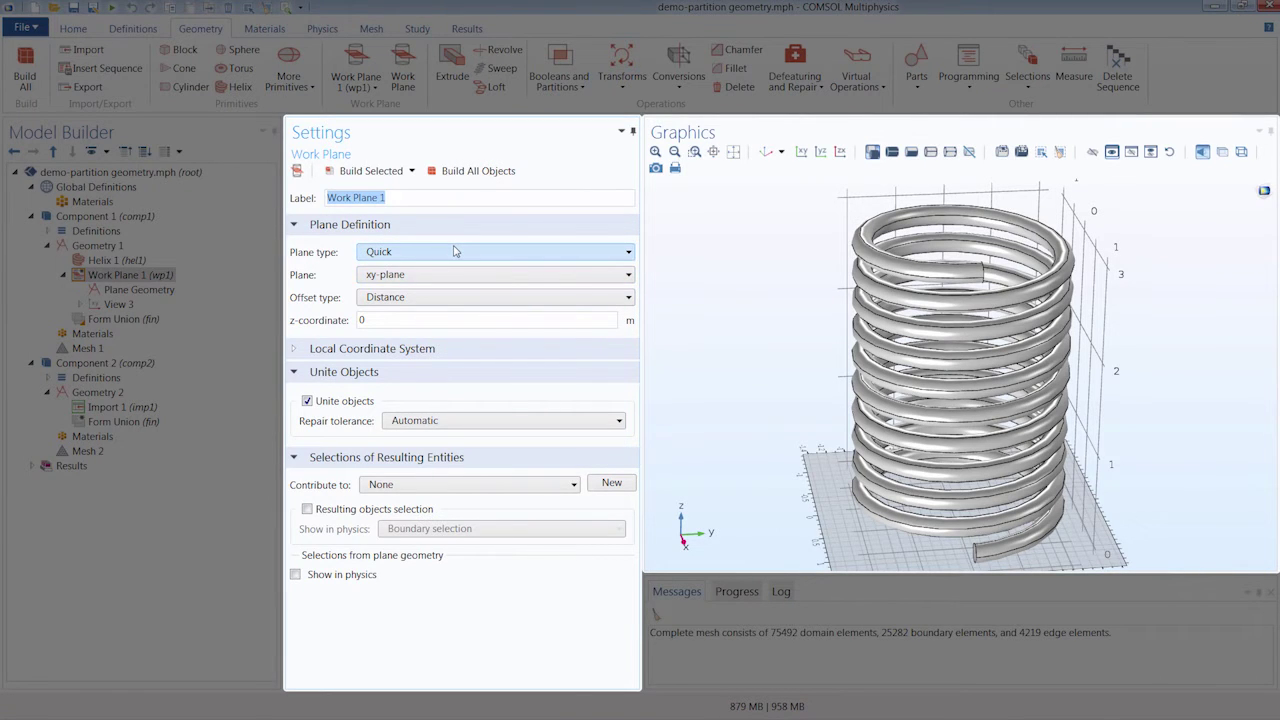
{"action": "left_click", "coordinate": [455, 251]}
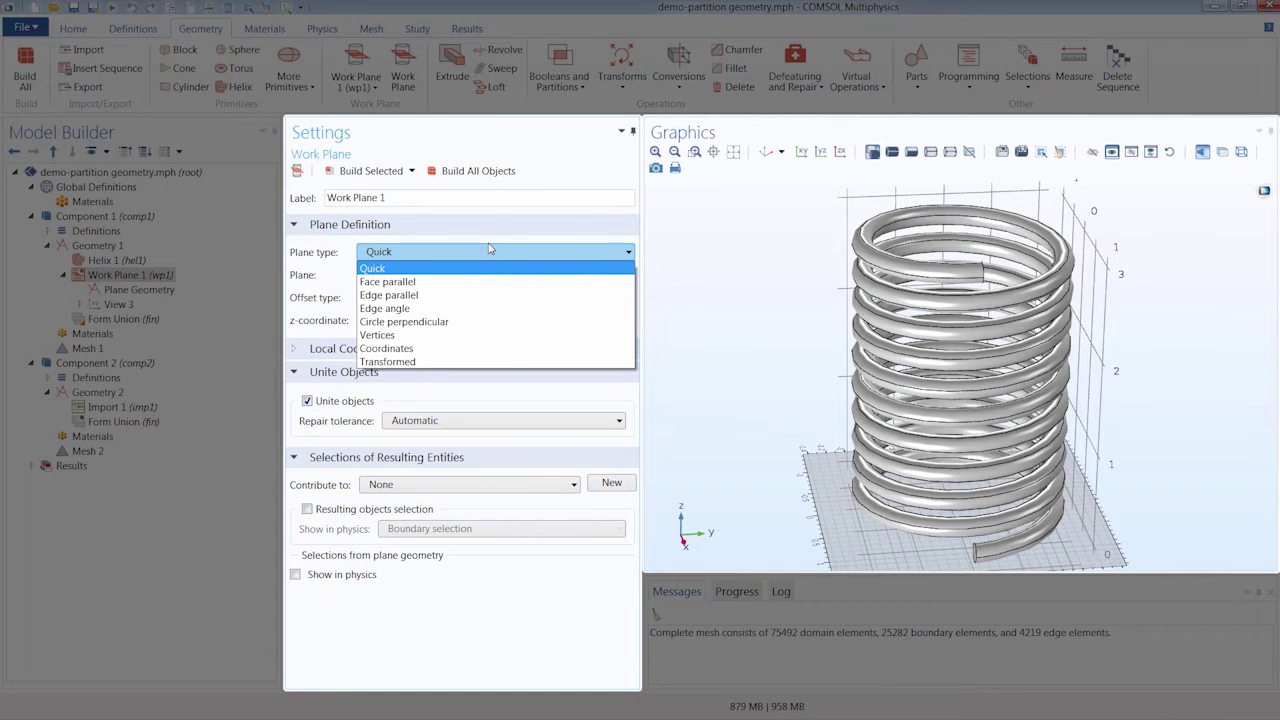
{"action": "left_click", "coordinate": [490, 251]}
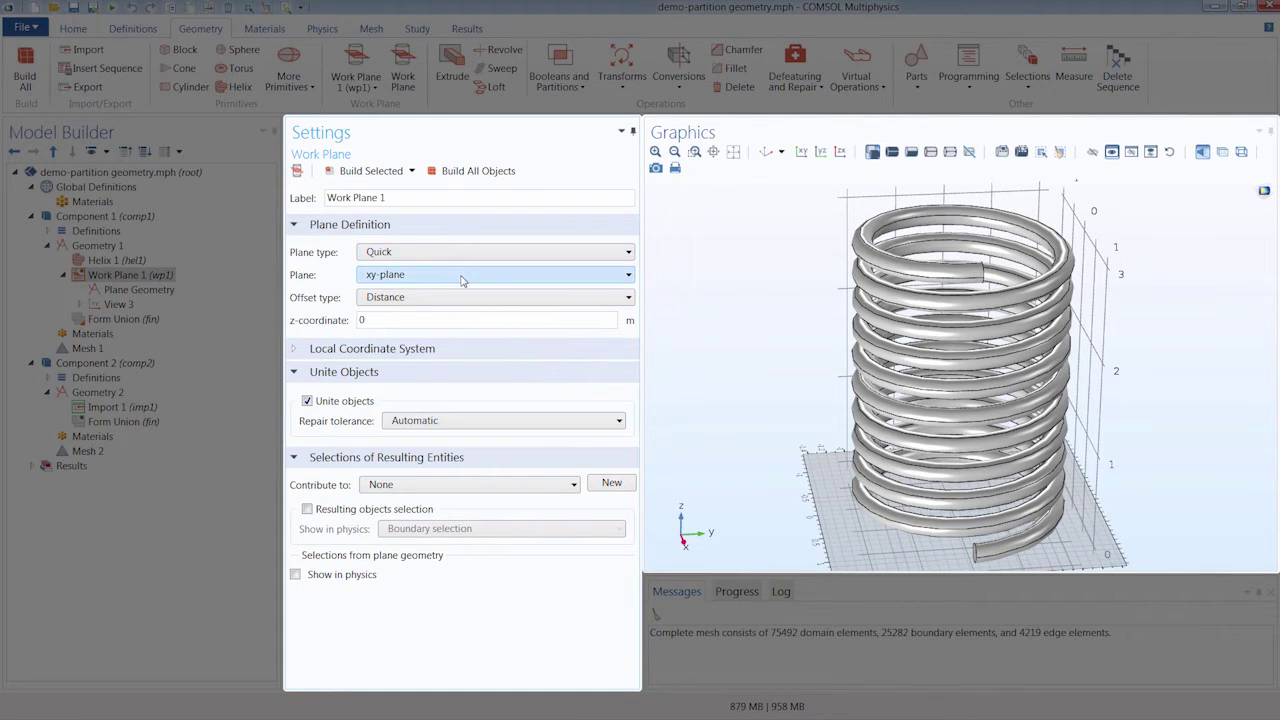
{"action": "left_click", "coordinate": [462, 276]}
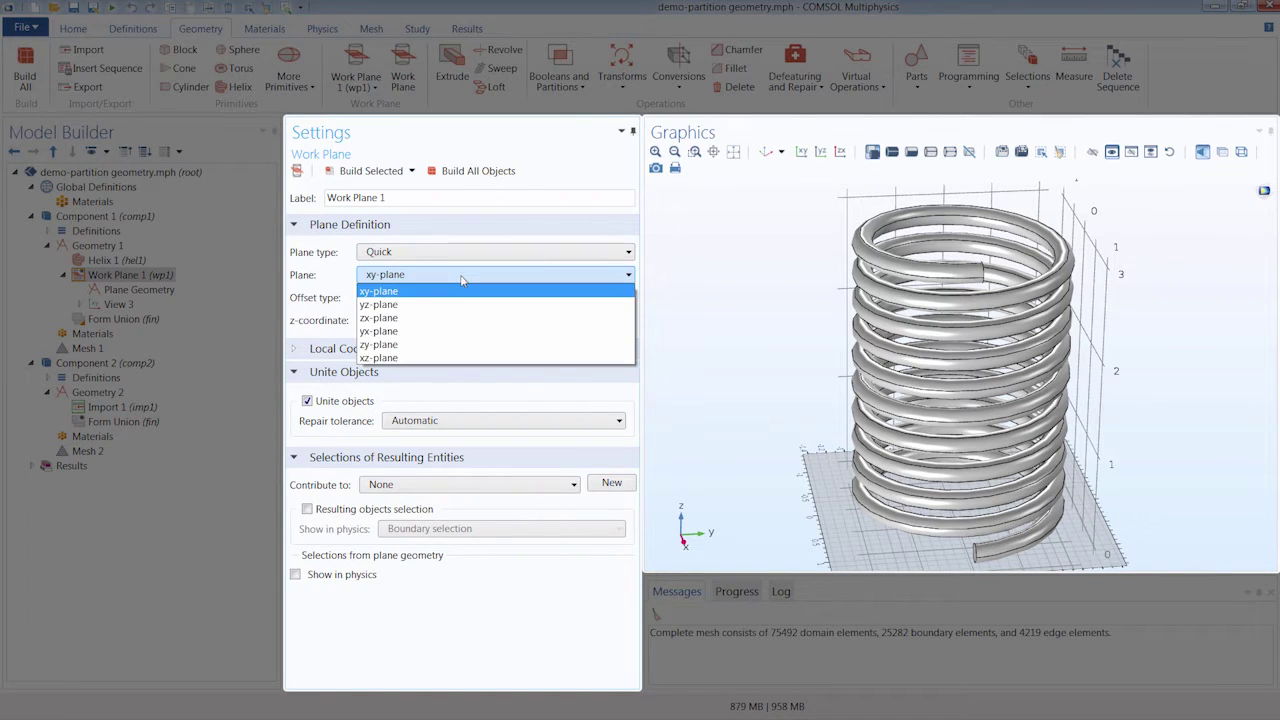
{"action": "left_click", "coordinate": [451, 305]}
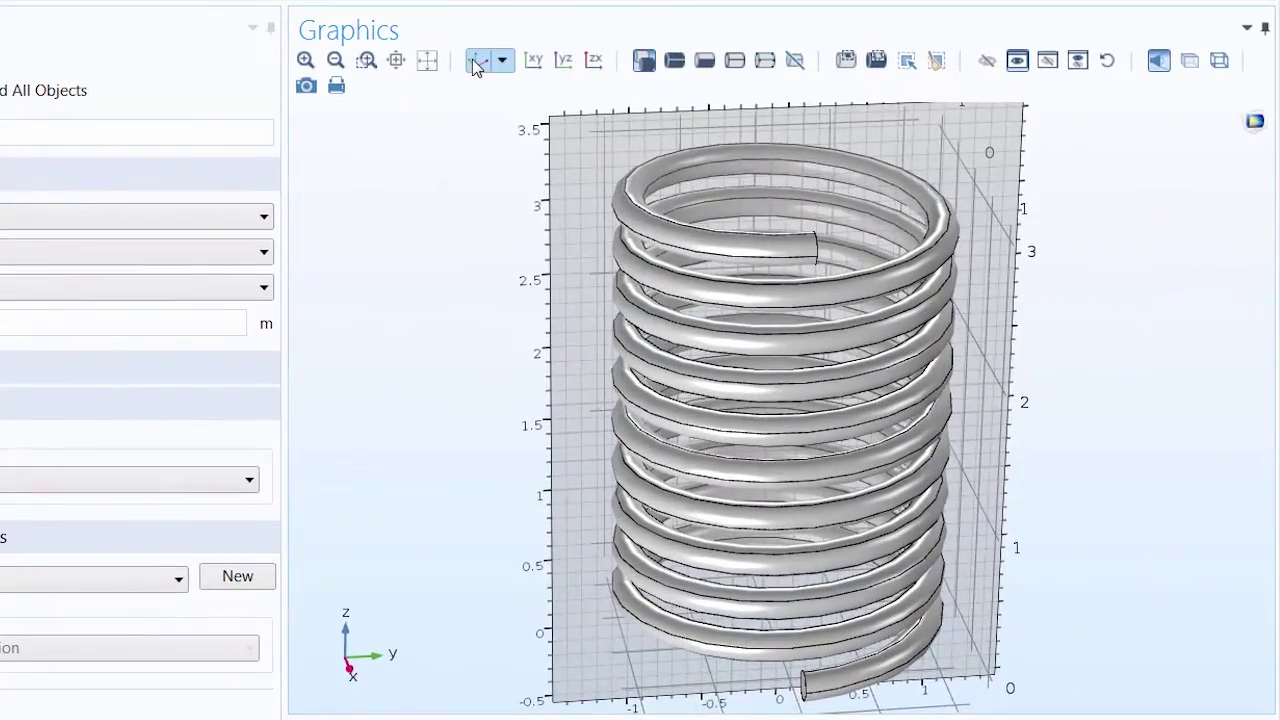
{"action": "left_click", "coordinate": [475, 62]}
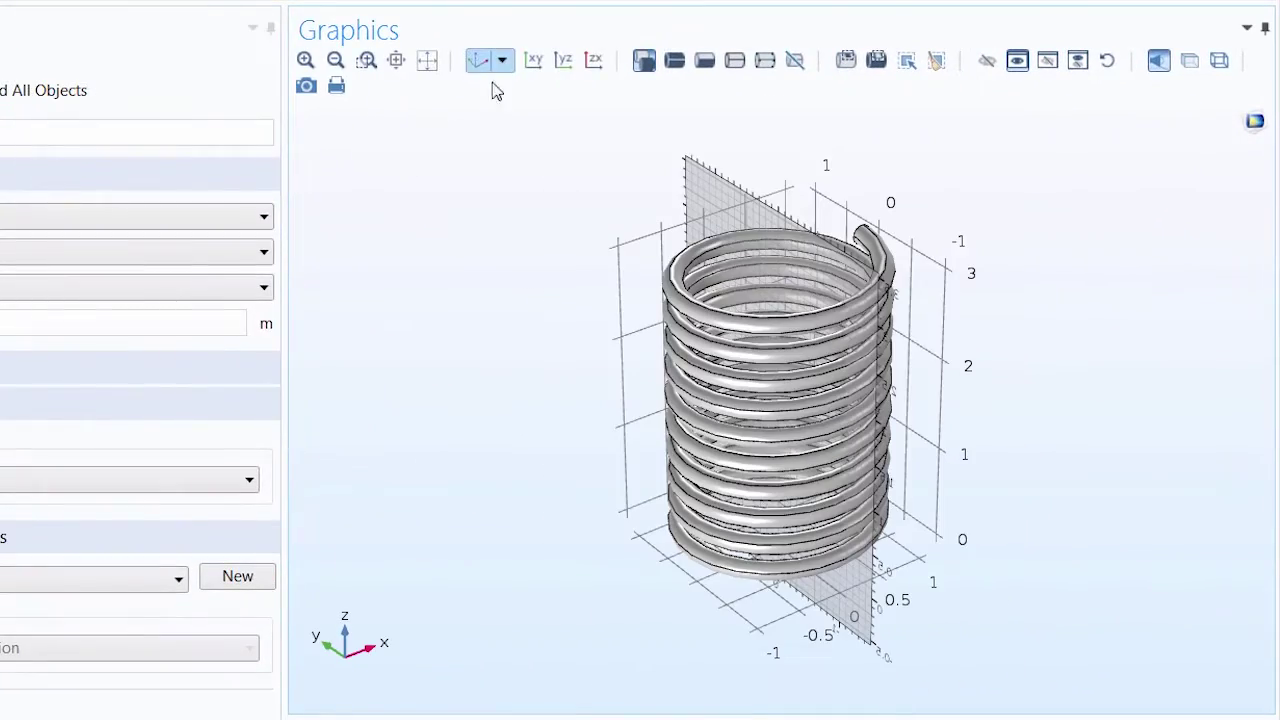
{"action": "mouse_move", "coordinate": [600, 229]}
{"action": "left_mouse_down"}
{"action": "mouse_move", "coordinate": [561, 175]}
{"action": "mouse_move", "coordinate": [514, 174]}
{"action": "mouse_move", "coordinate": [460, 200]}
{"action": "mouse_move", "coordinate": [491, 171]}
{"action": "mouse_move", "coordinate": [597, 224]}
{"action": "left_mouse_up"}
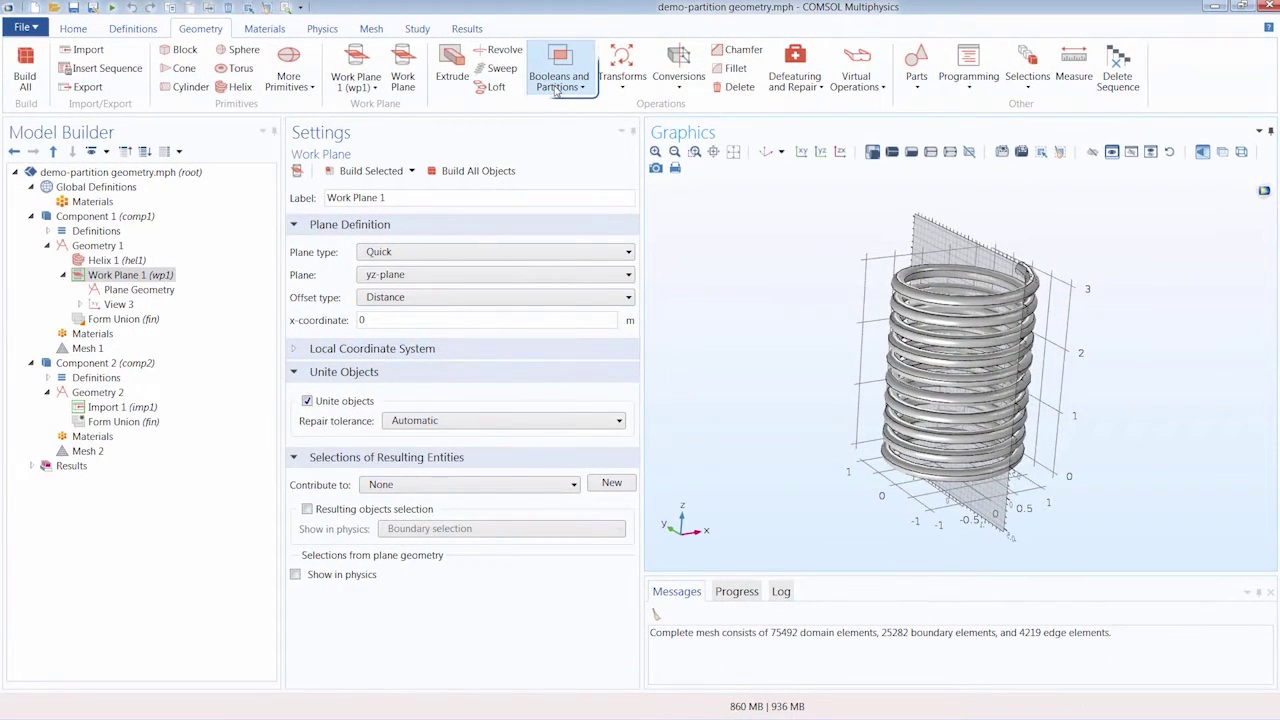
- Add Partition Objects 1 splitting hel1 with Work Plane 1, and build it
{"action": "left_click", "coordinate": [557, 88]}
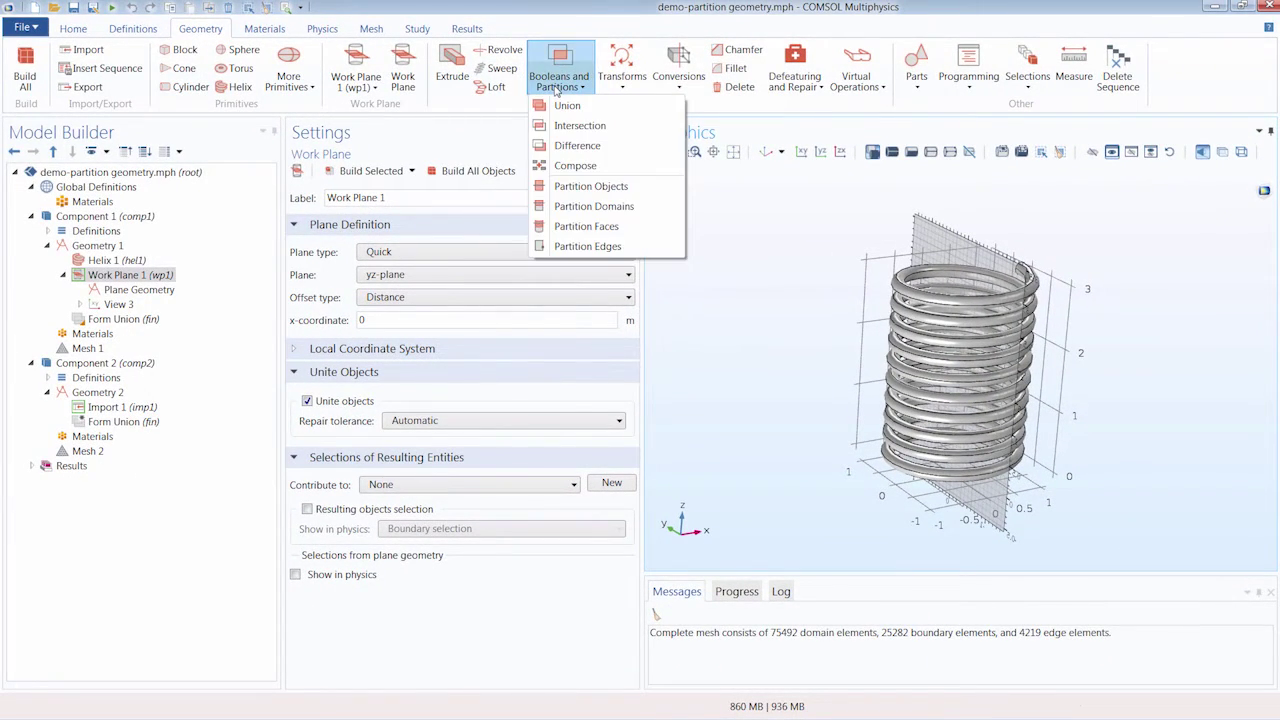
{"action": "left_click", "coordinate": [590, 186]}
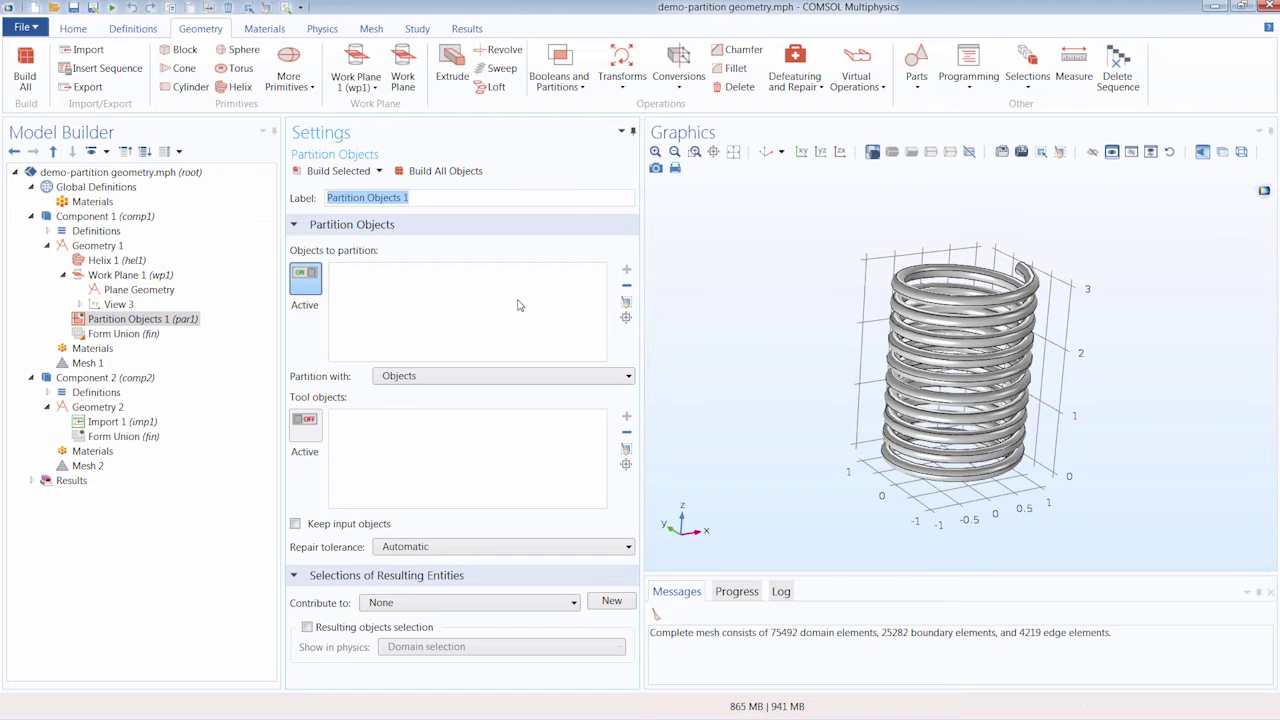
{"action": "left_click", "coordinate": [913, 292]}
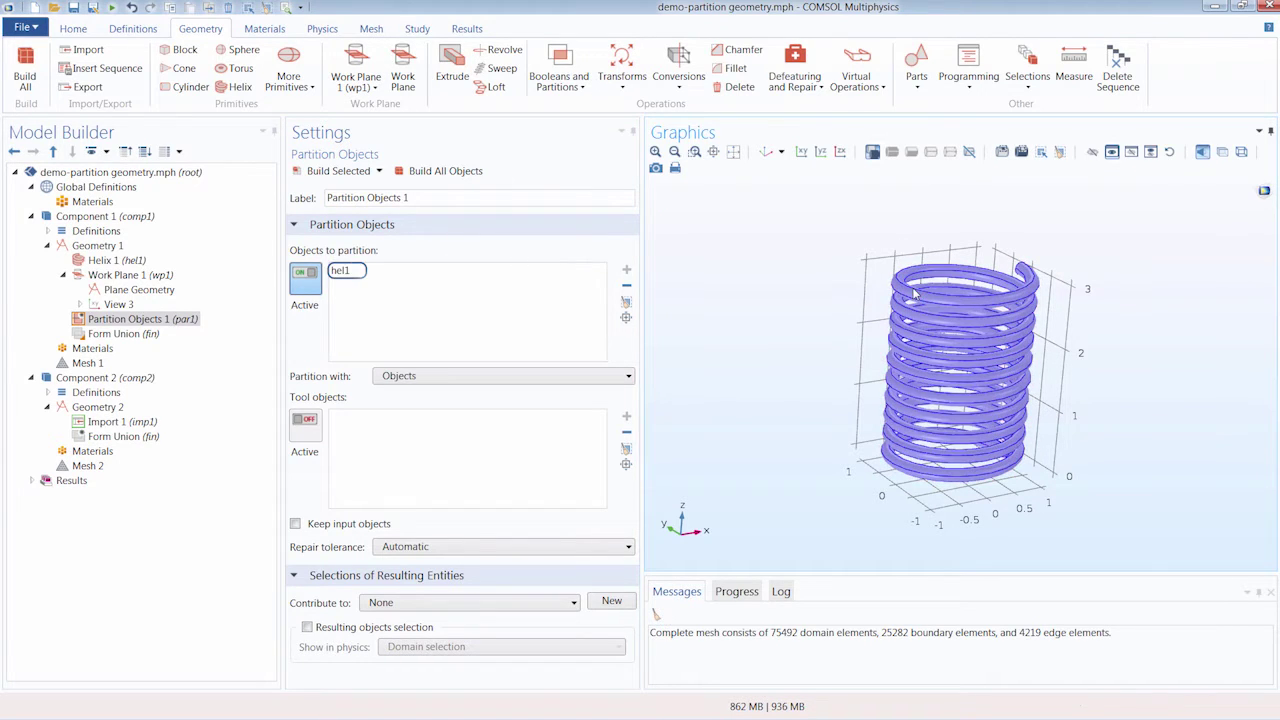
{"action": "left_click", "coordinate": [434, 378]}
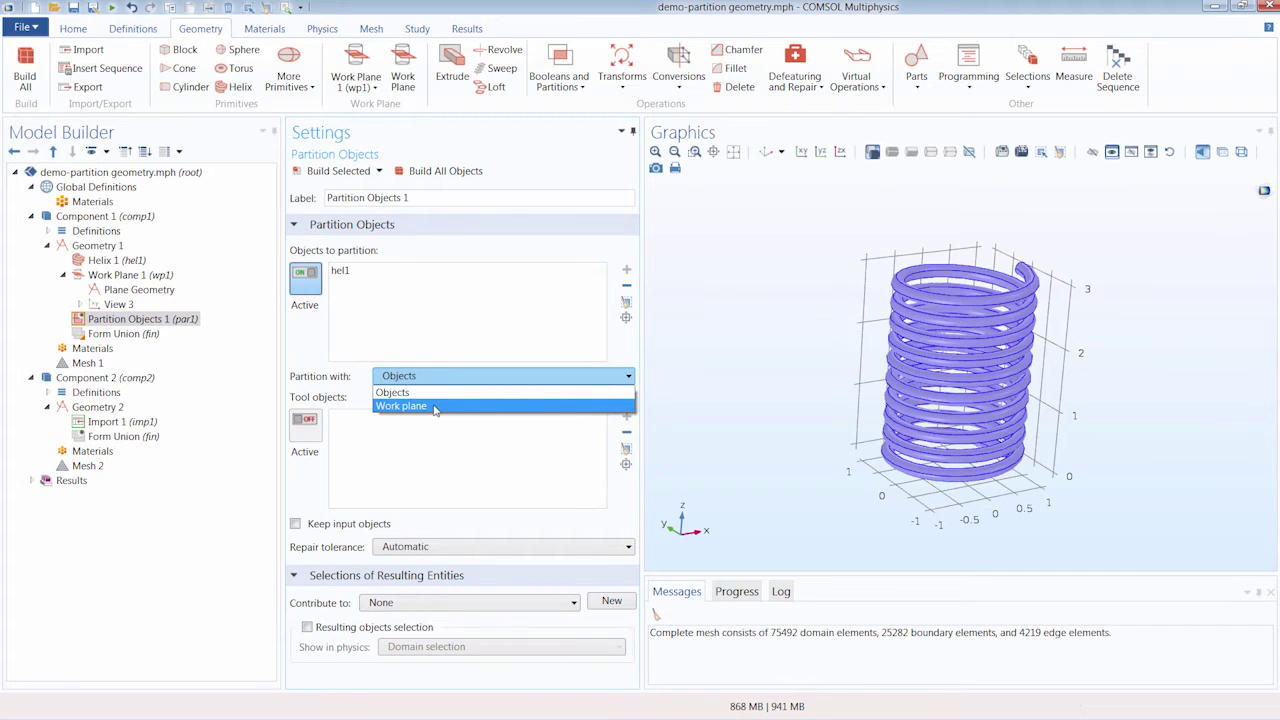
{"action": "left_click", "coordinate": [435, 407]}
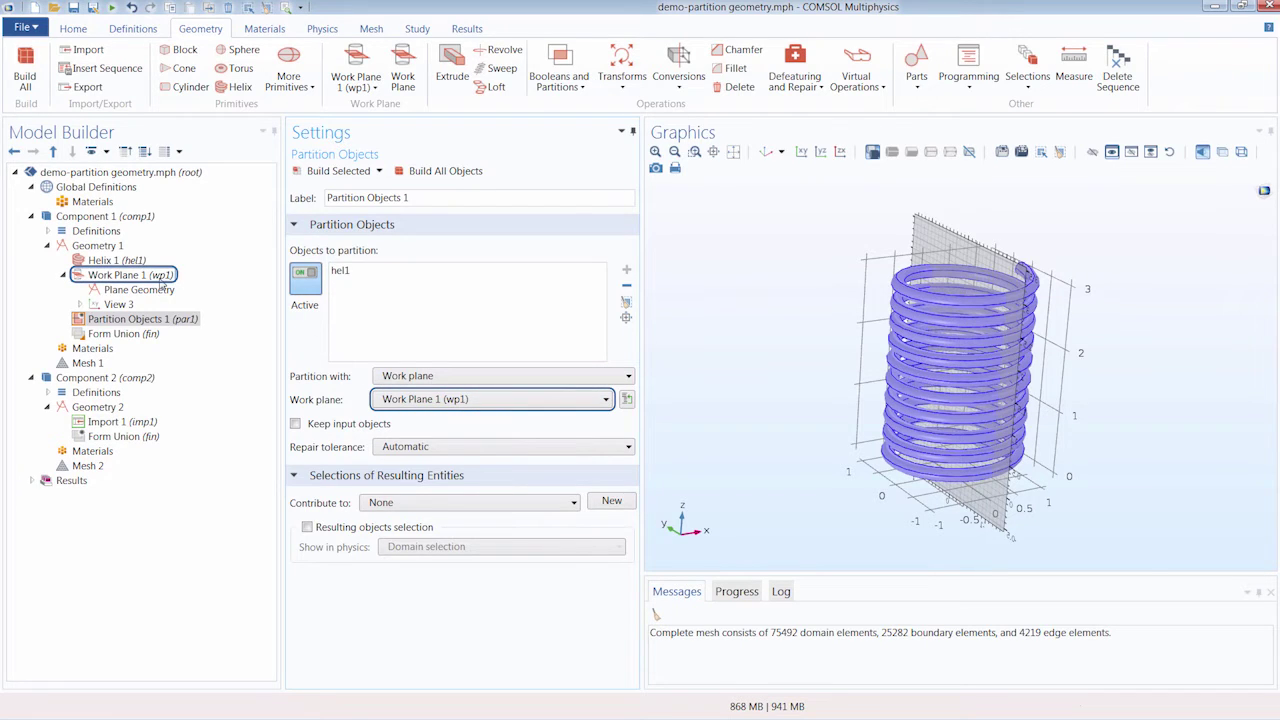
{"action": "left_click", "coordinate": [503, 405]}
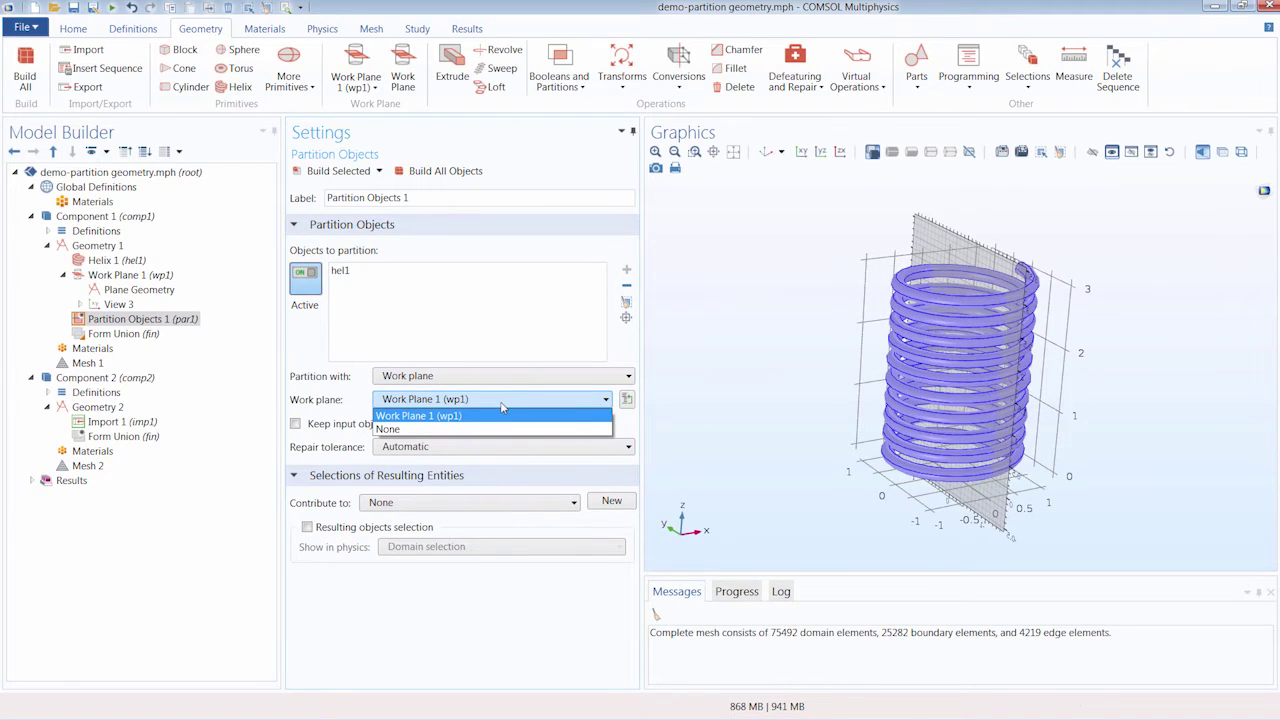
{"action": "left_click", "coordinate": [353, 404]}
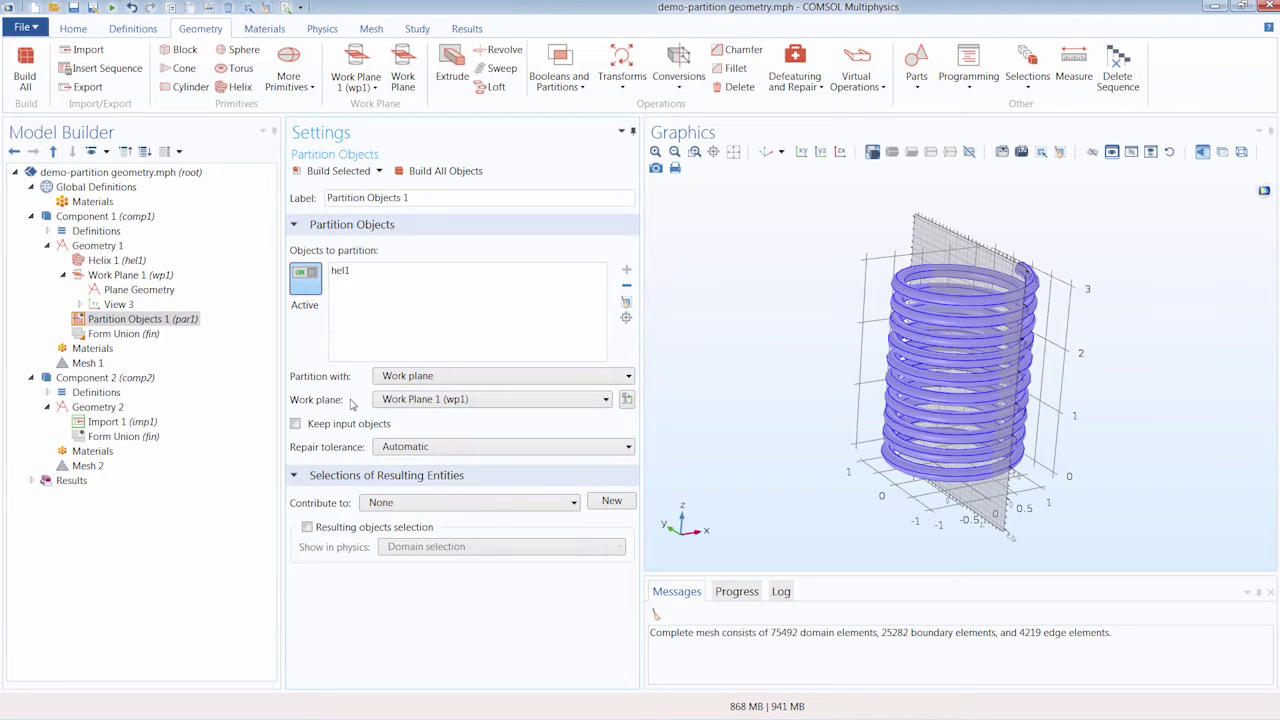
{"action": "left_click", "coordinate": [341, 171]}
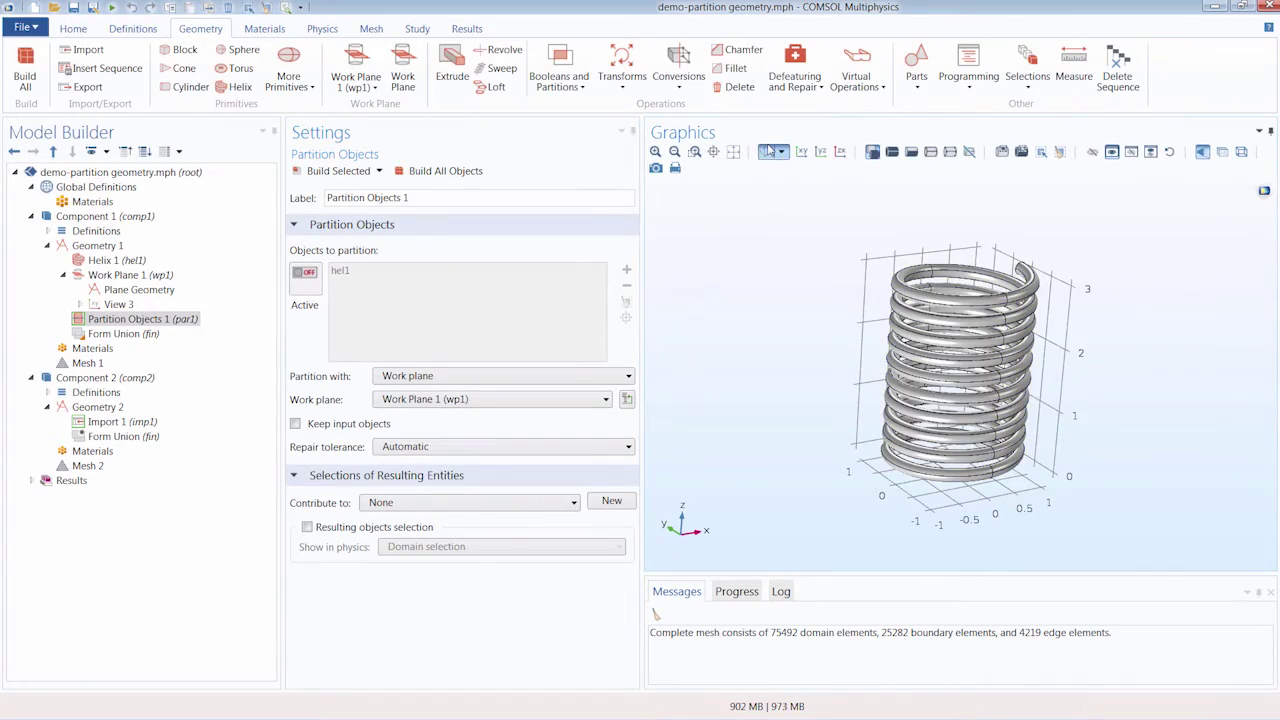
- Zoom and rotate to inspect the cut seams along the coil, then restore the default view
{"action": "scroll", "coordinate": [1110, 365], "scroll_direction": "up", "scroll_amount": 5}
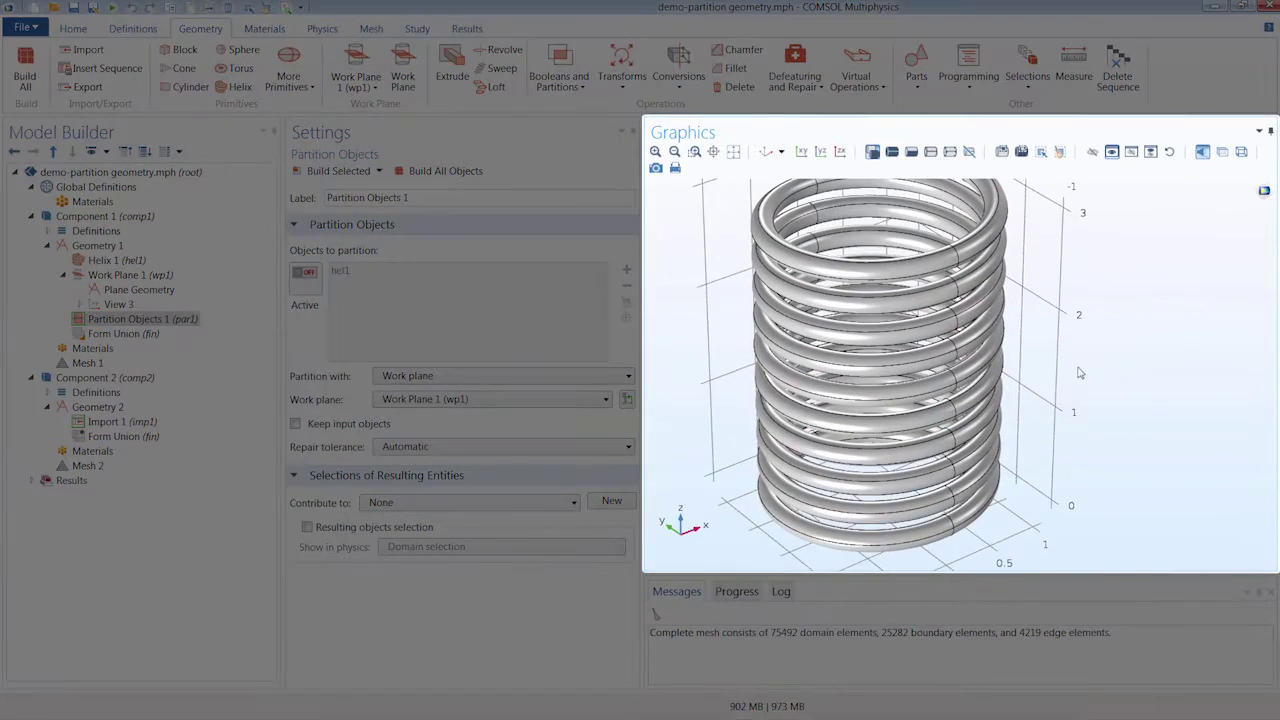
{"action": "mouse_move", "coordinate": [1077, 353]}
{"action": "left_mouse_down"}
{"action": "mouse_move", "coordinate": [1045, 305]}
{"action": "mouse_move", "coordinate": [1058, 341]}
{"action": "left_mouse_up"}
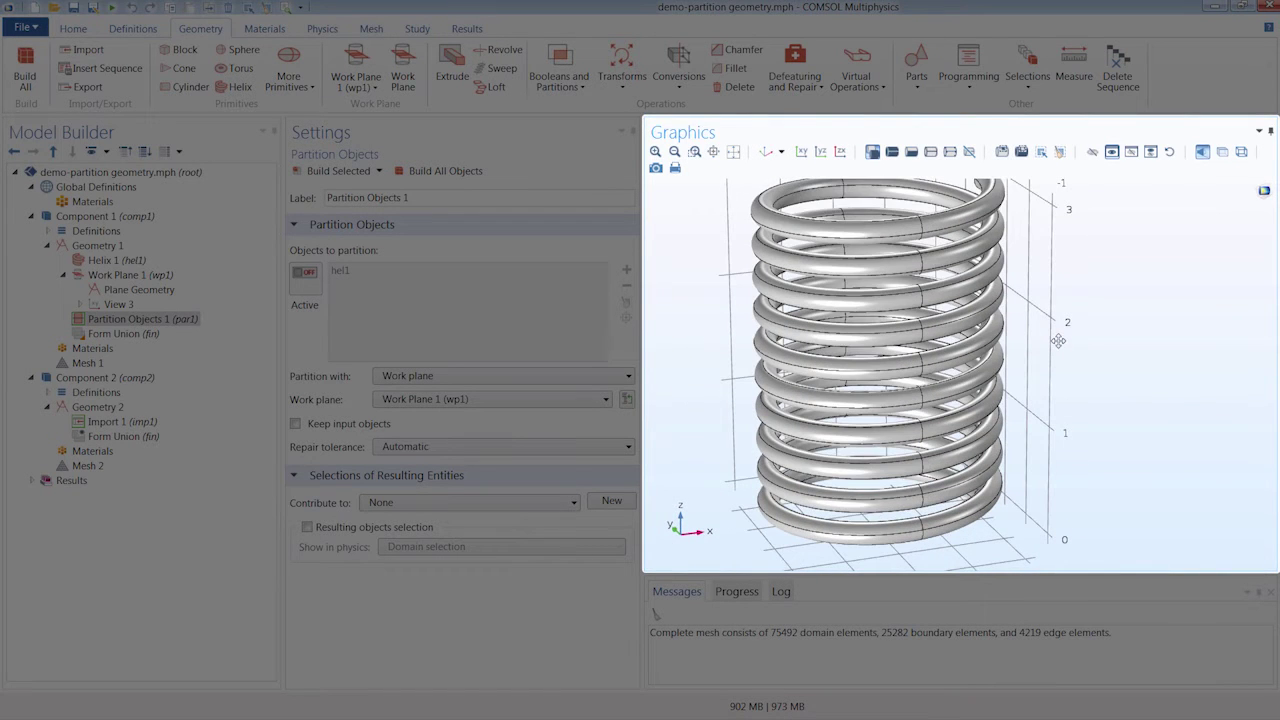
{"action": "left_click", "coordinate": [766, 152]}
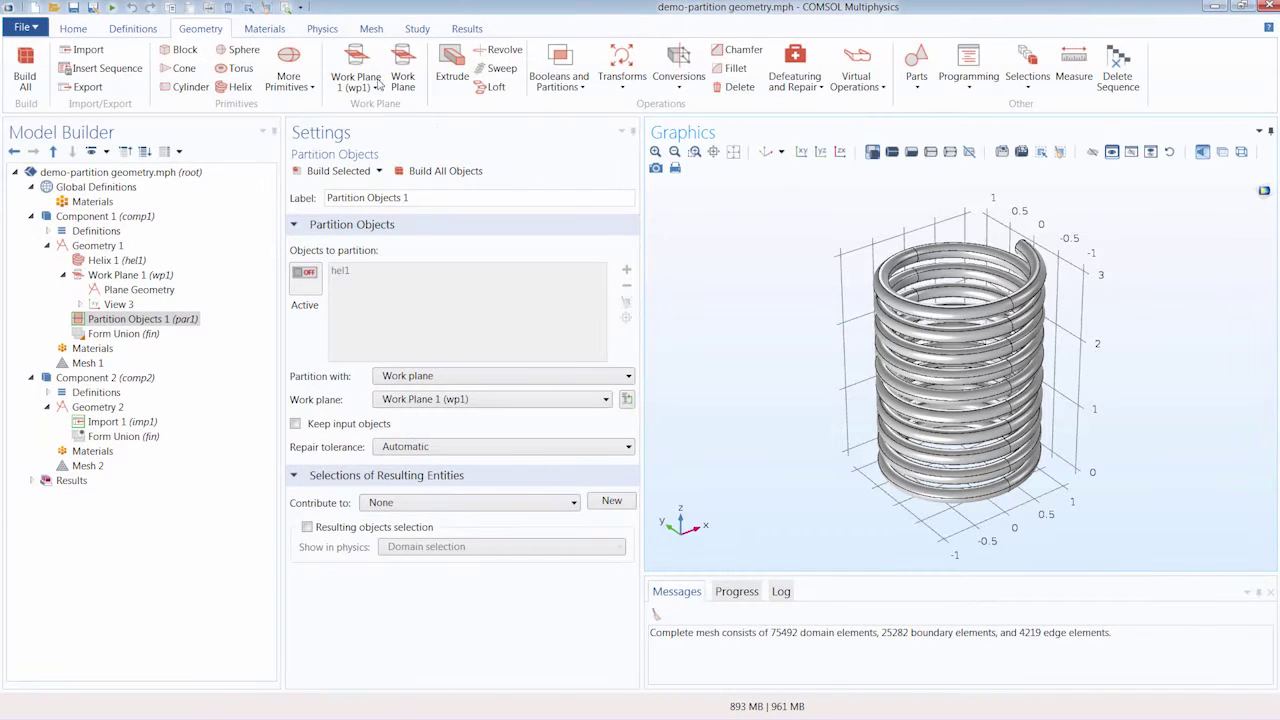
- Rebuild Mesh 1 on the partitioned coil (80073 domain elements) and rotate to inspect it
{"action": "left_click", "coordinate": [371, 30]}
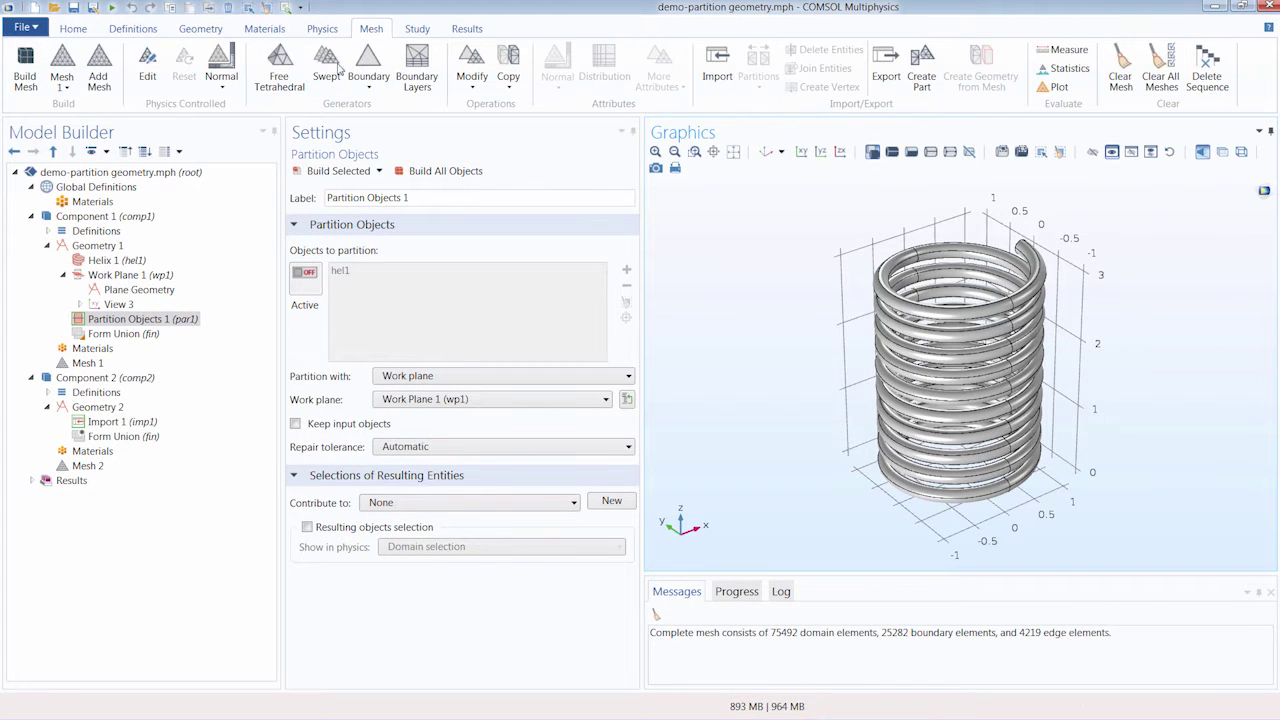
{"action": "left_click", "coordinate": [28, 80]}
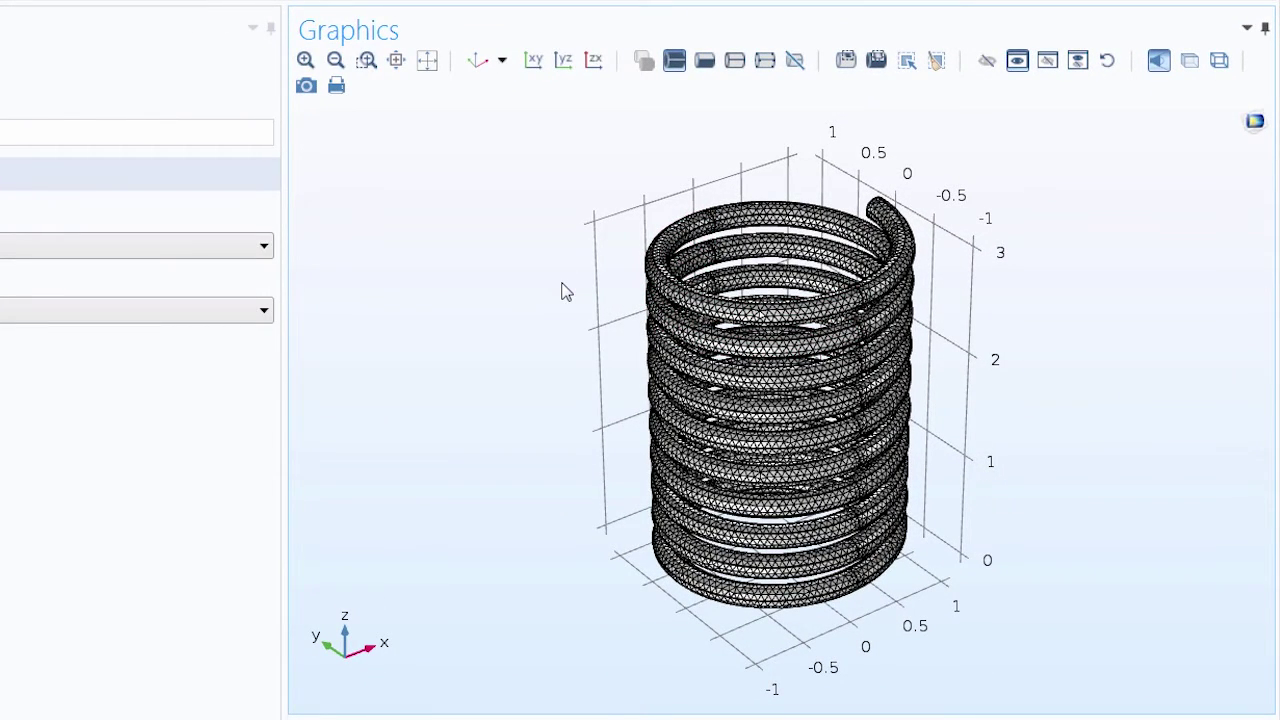
{"action": "left_click_drag", "start_coordinate": [529, 343], "coordinate": [537, 264]}
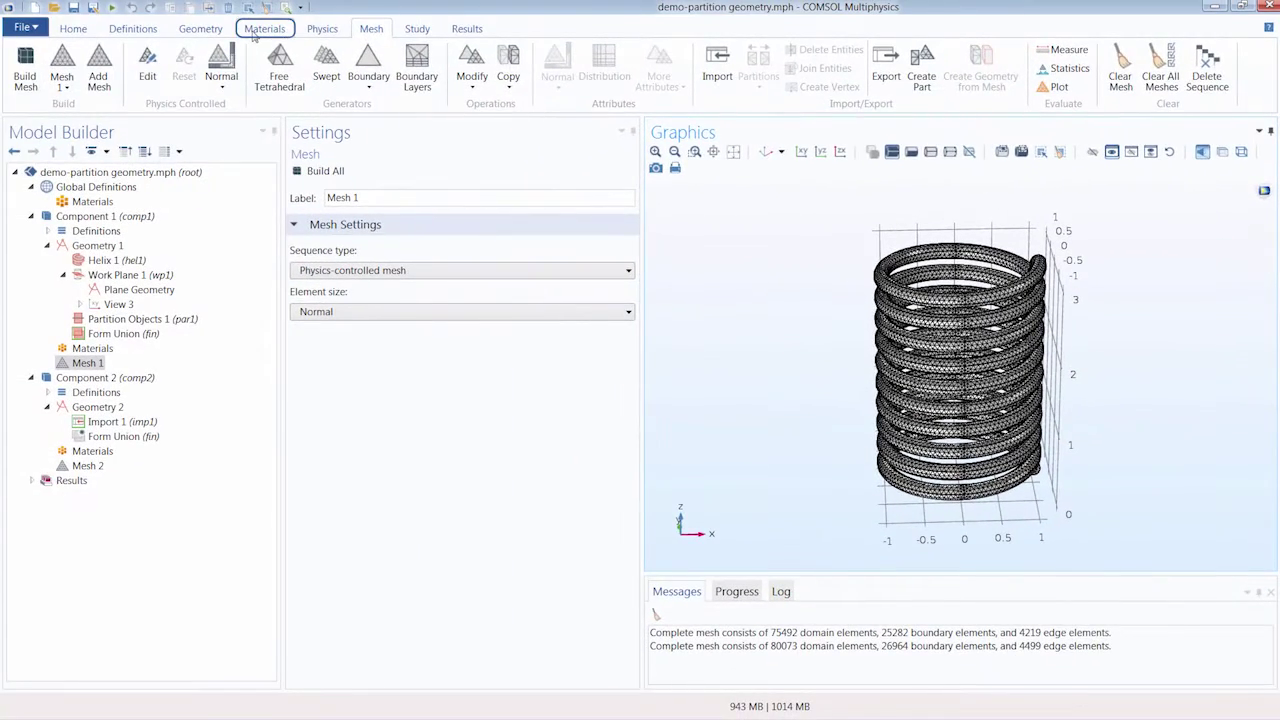
- Browse the Materials and Physics tools, then list the Geometry tab's virtual operations
{"action": "left_click", "coordinate": [259, 29]}
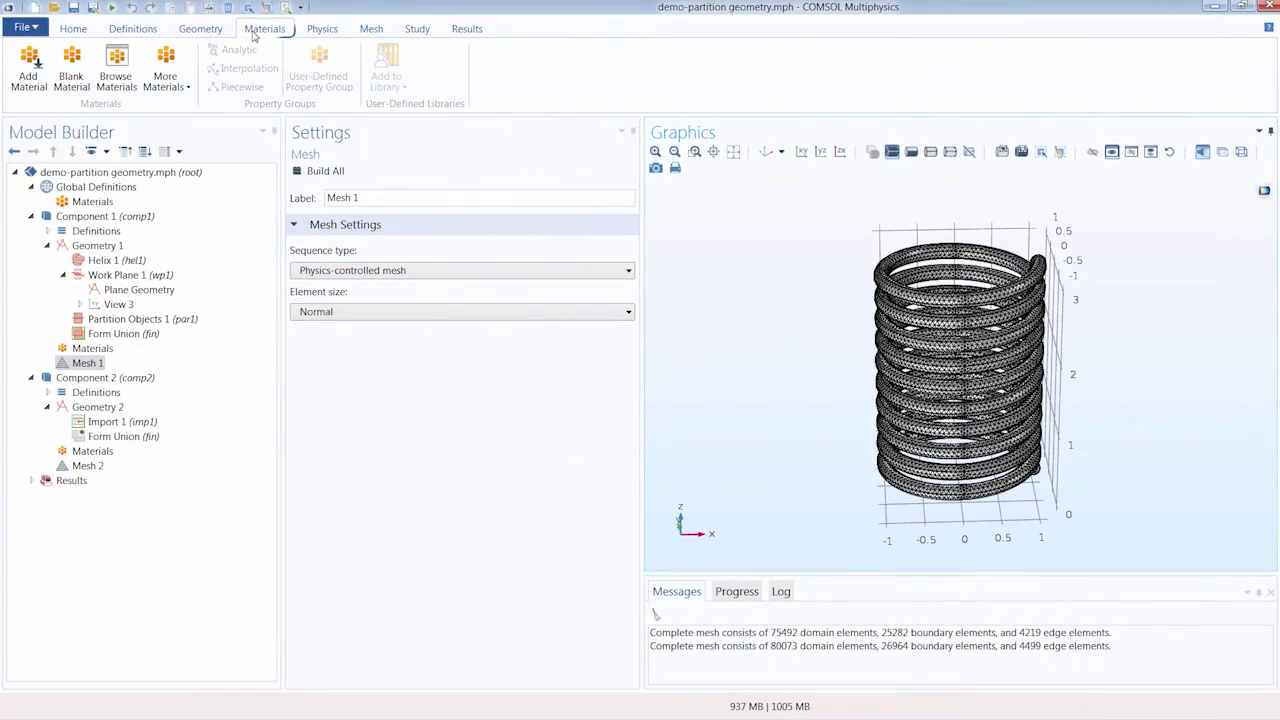
{"action": "left_click", "coordinate": [326, 31]}
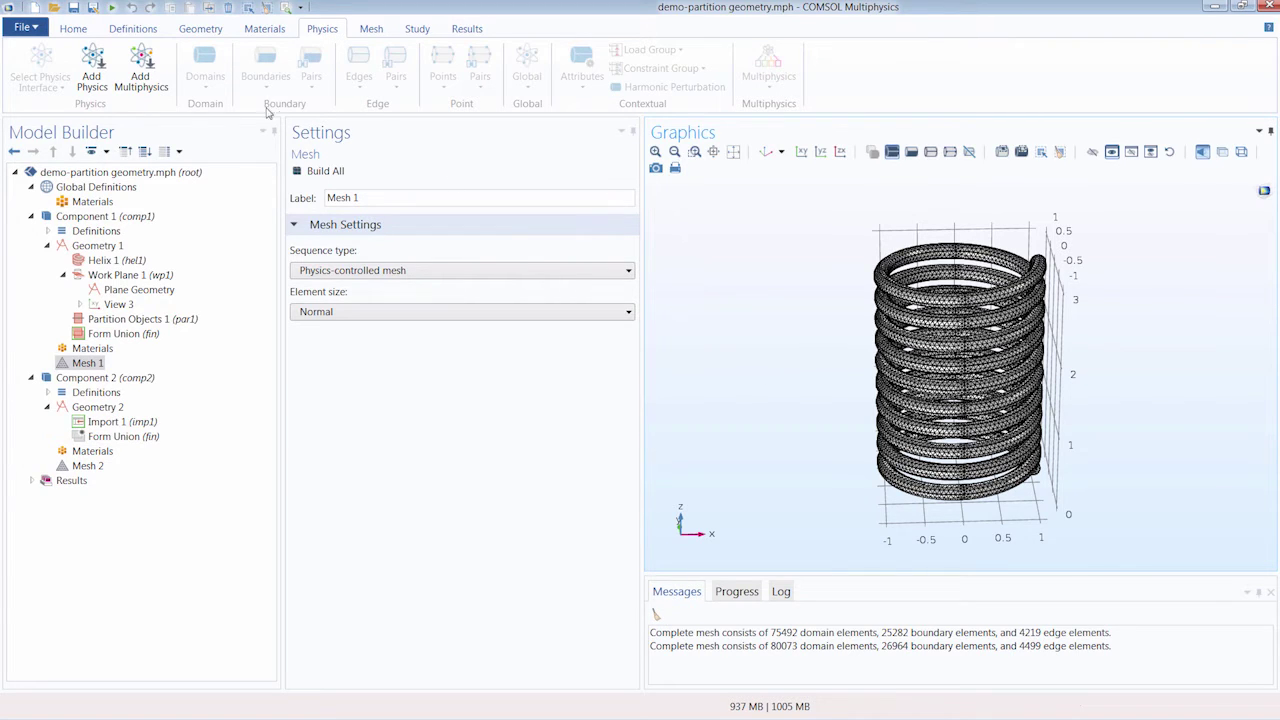
{"action": "left_click", "coordinate": [205, 32]}
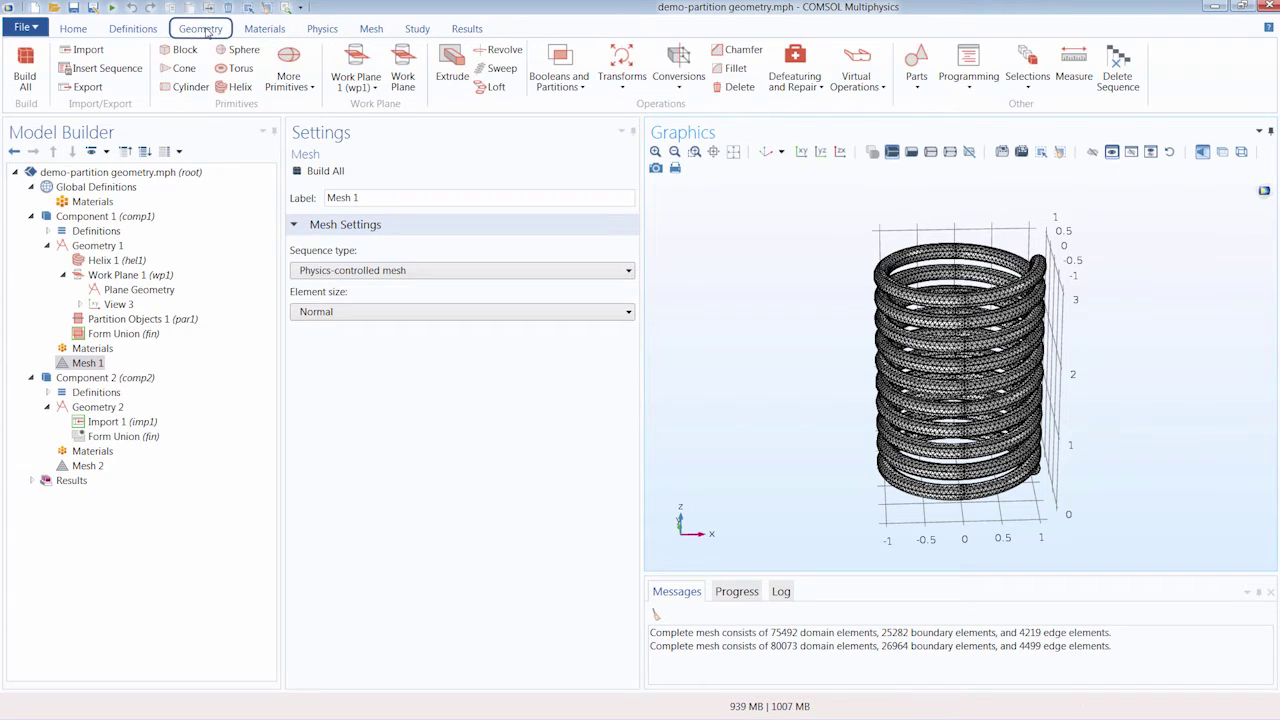
{"action": "left_click", "coordinate": [863, 86]}
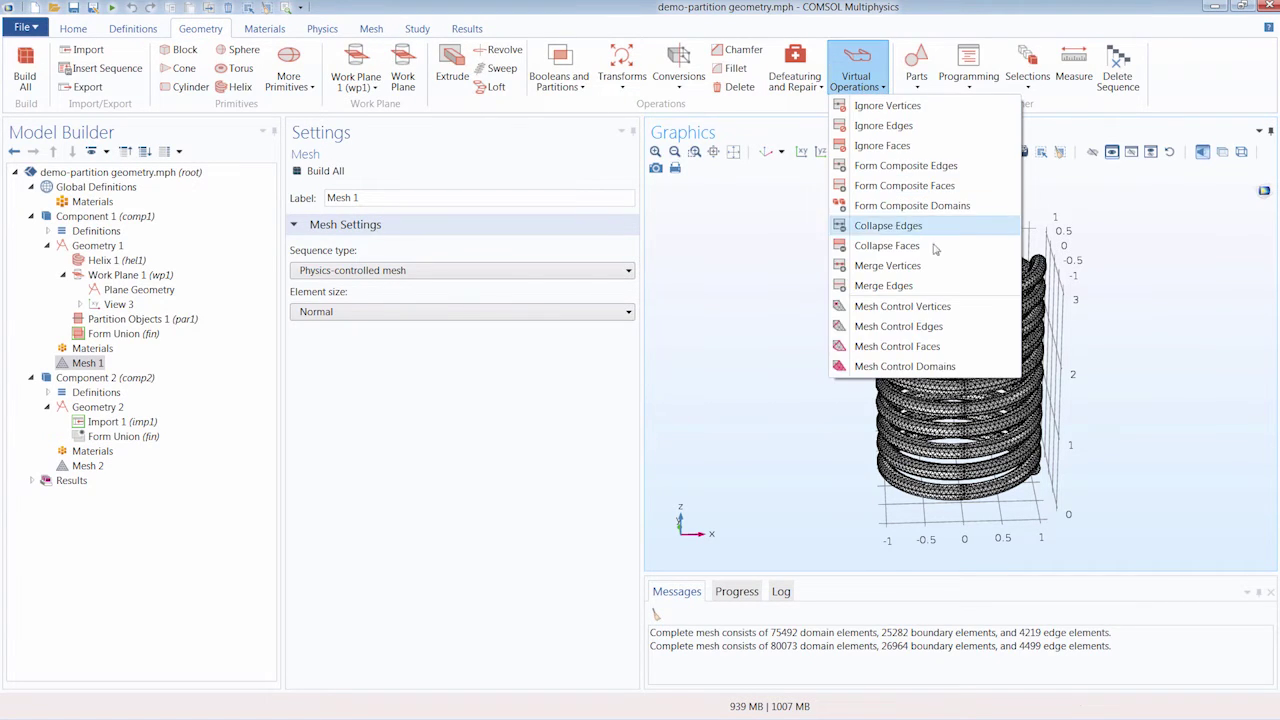
- Search the COMSOL Blog for 'partition mesh' and open 'Improving Your Meshing with Partitioning'
{"action": "left_click", "coordinate": [905, 366]}
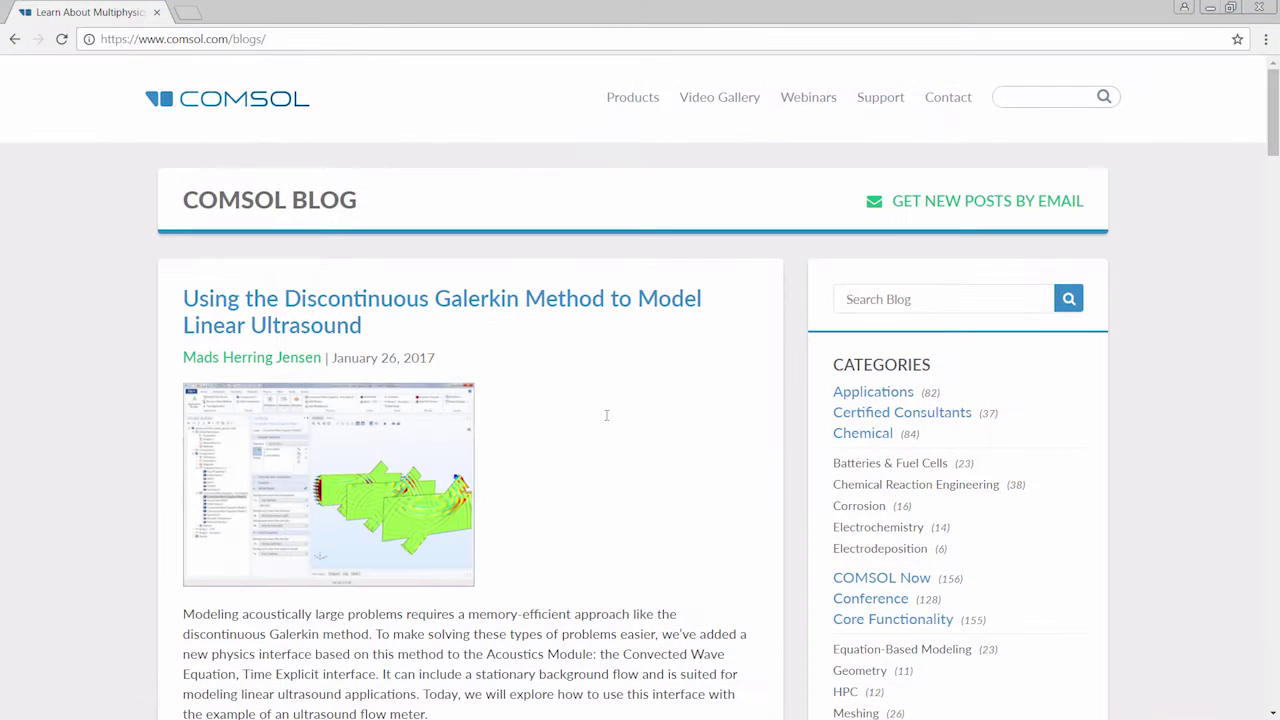
{"action": "left_click", "coordinate": [880, 299]}
{"action": "type", "text": "partition mesh"}
{"action": "key", "text": "Return"}
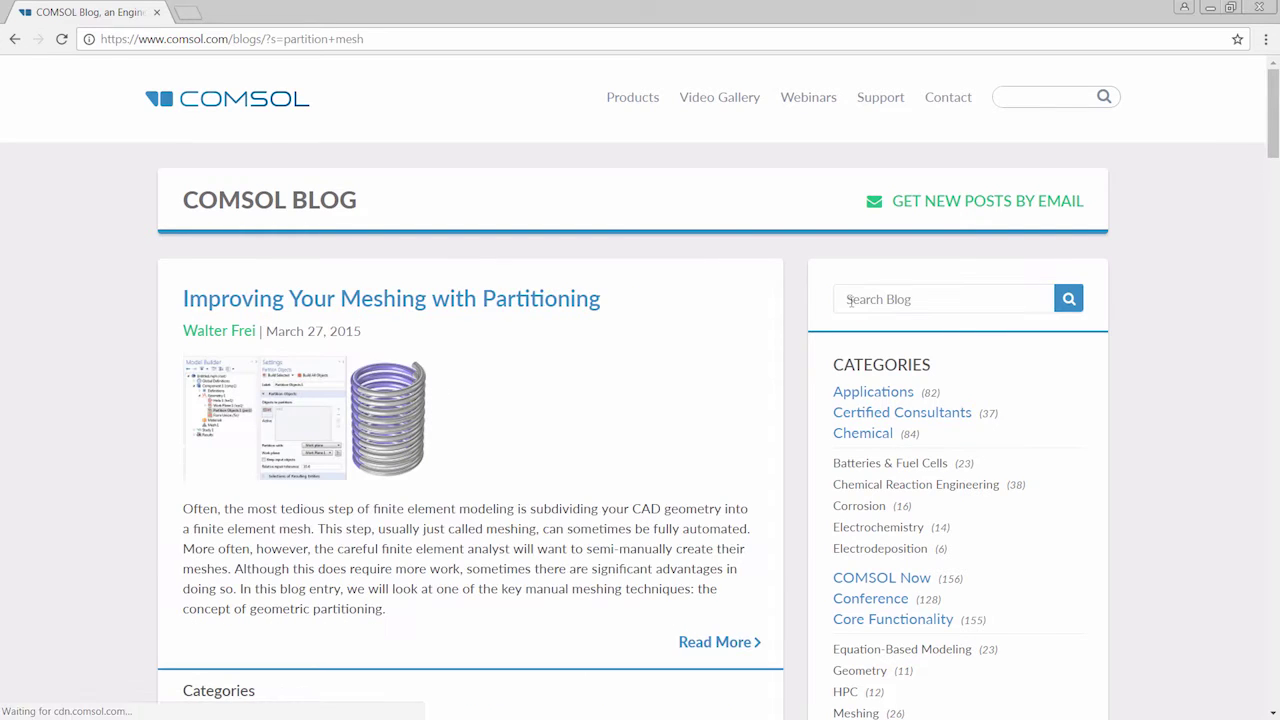
{"action": "left_click", "coordinate": [413, 312]}
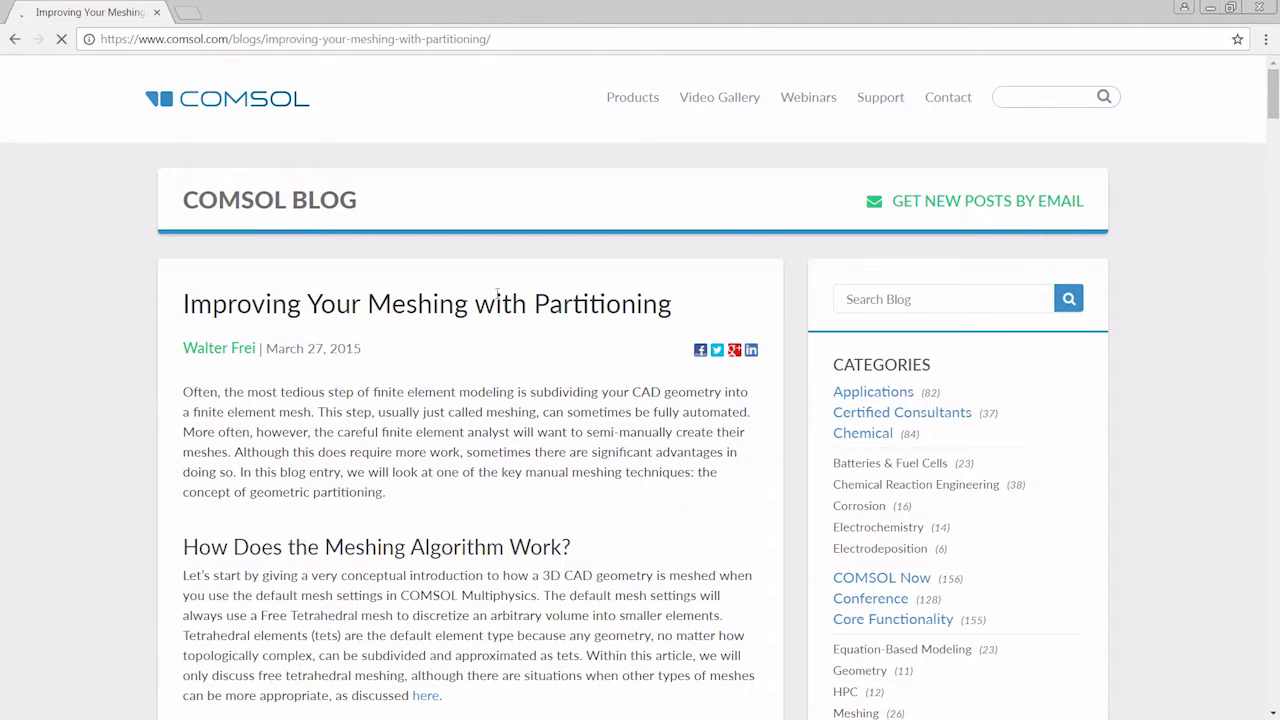
{"action": "left_click_drag", "start_coordinate": [1276, 112], "coordinate": [1275, 148]}
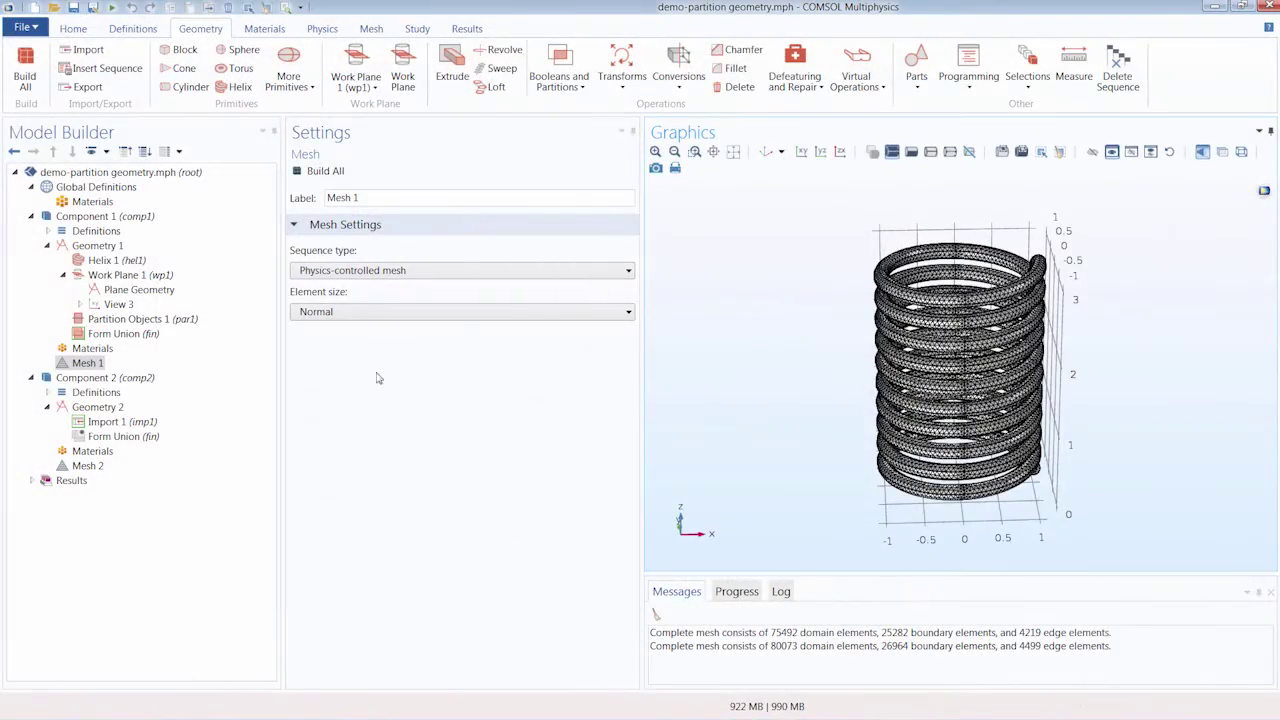
- Show Geometry 2's heat exchanger transparently and inspect its tubes from xy, yz and default views
{"action": "left_click", "coordinate": [110, 410]}
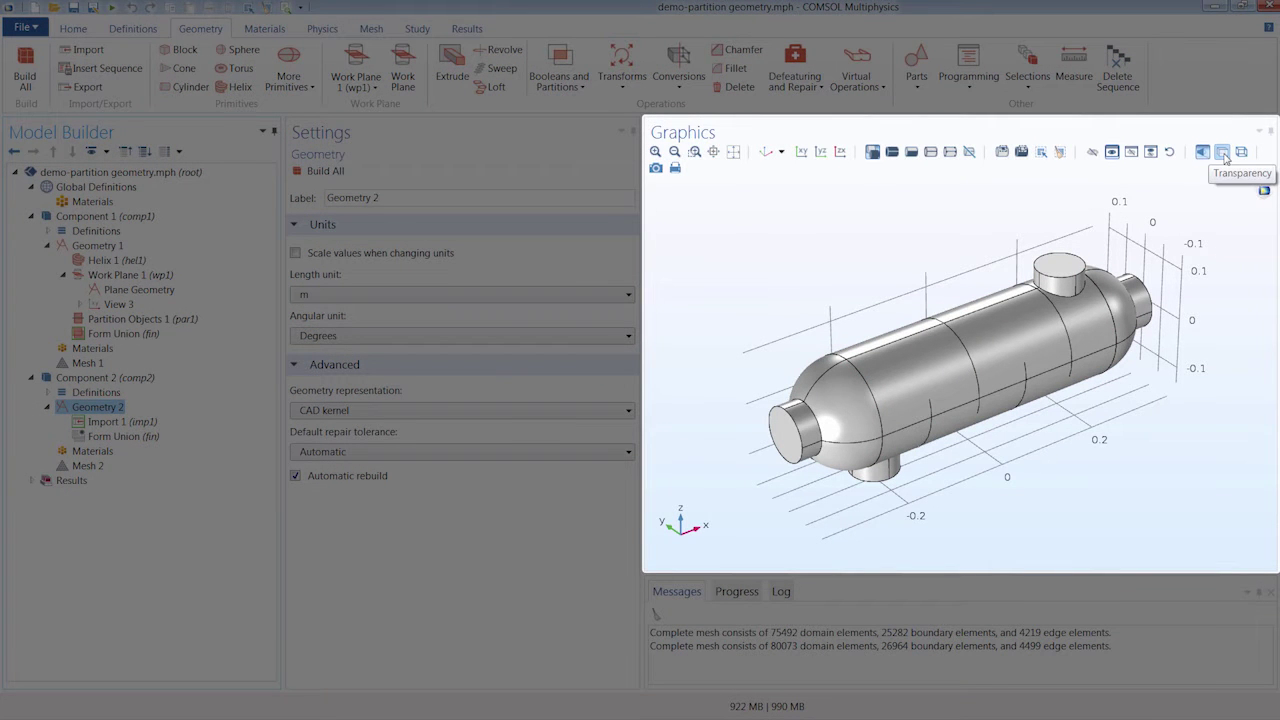
{"action": "left_click", "coordinate": [1222, 152]}
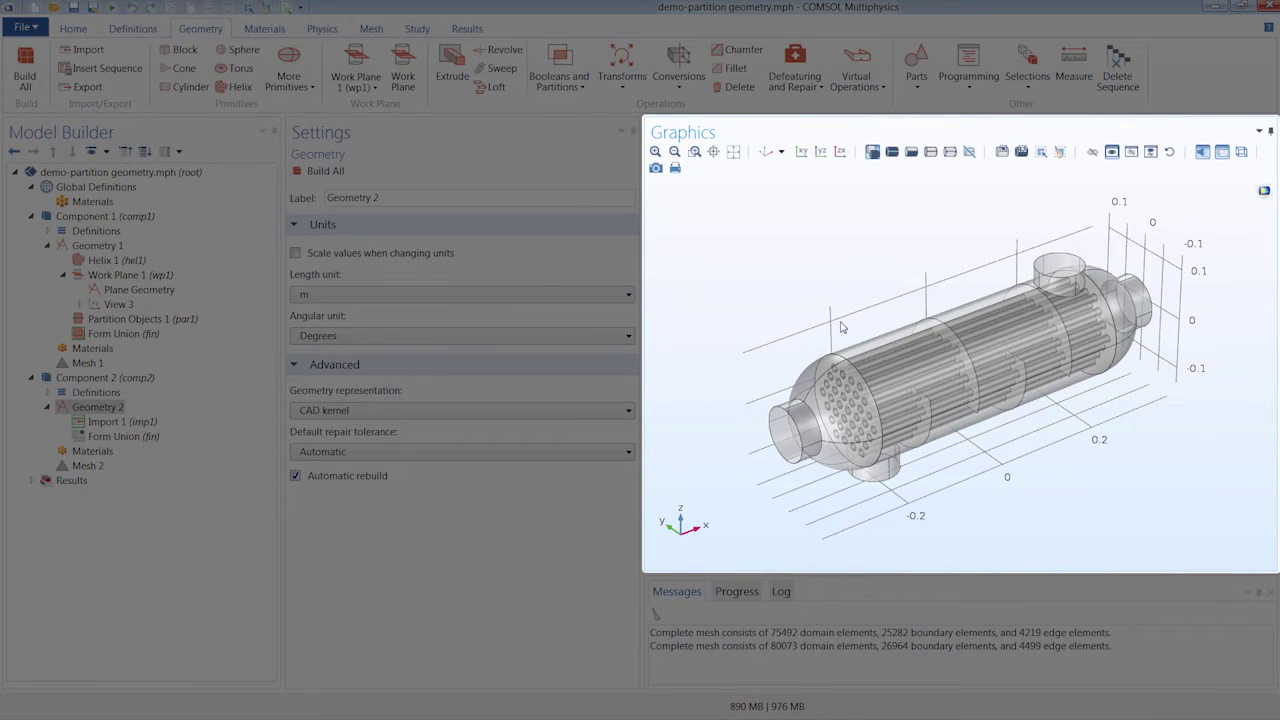
{"action": "middle_click_drag", "start_coordinate": [832, 310], "coordinate": [817, 287]}
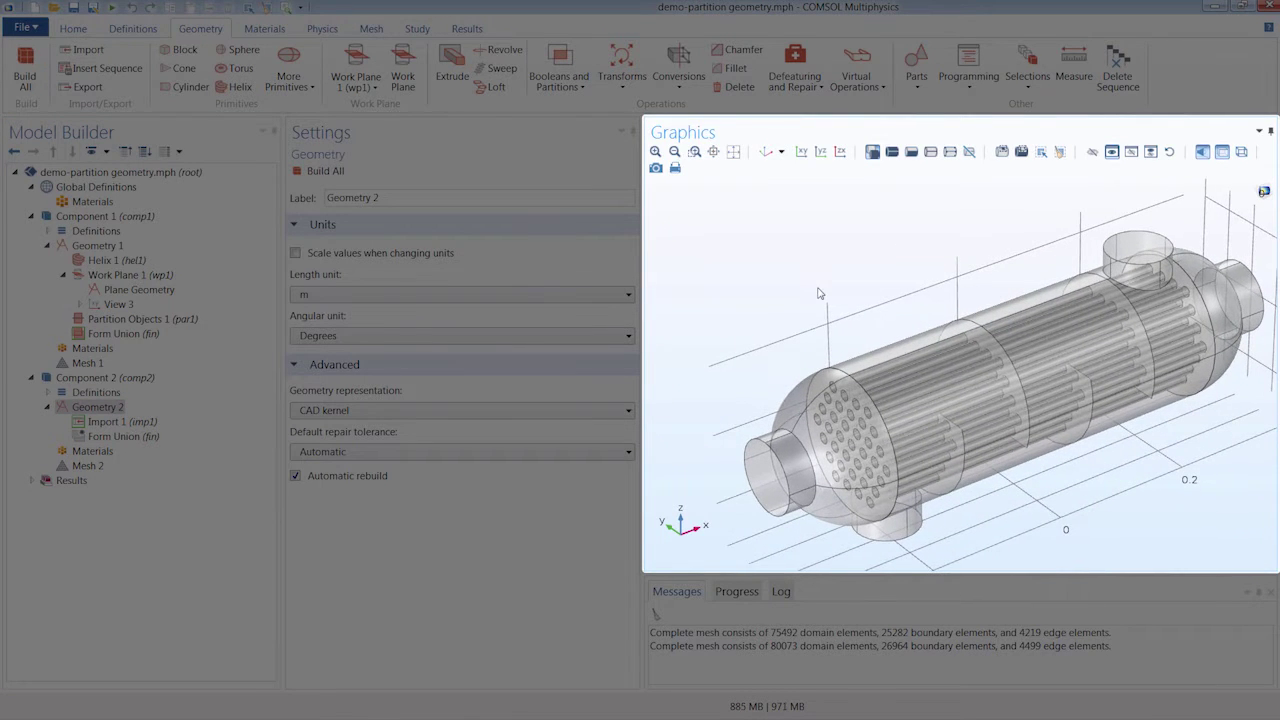
{"action": "left_click_drag", "start_coordinate": [805, 322], "coordinate": [806, 292]}
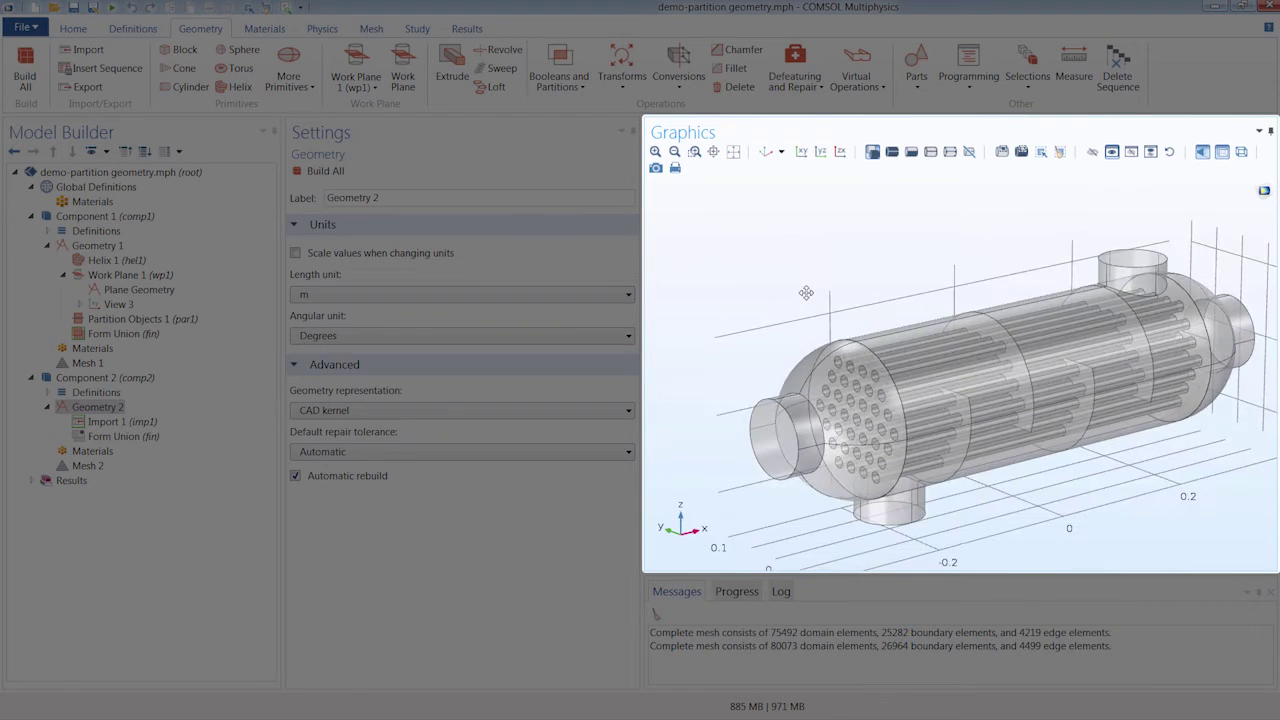
{"action": "left_click", "coordinate": [801, 152]}
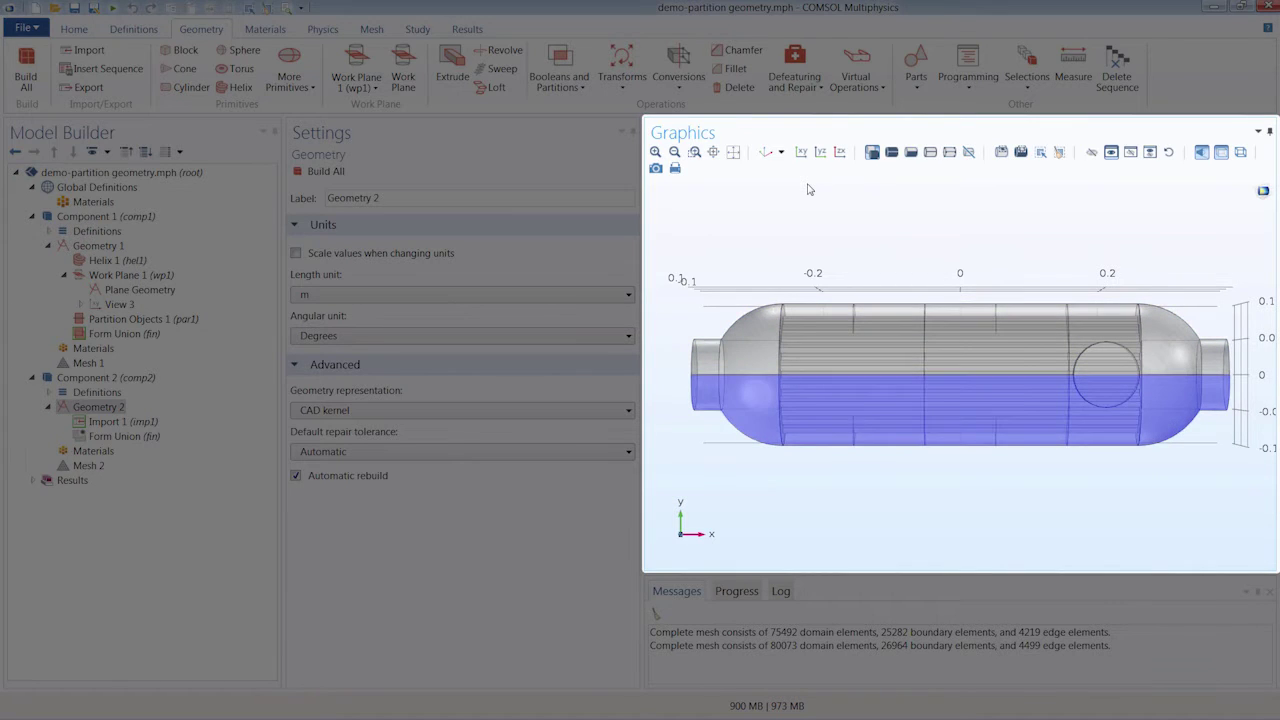
{"action": "left_click", "coordinate": [819, 152]}
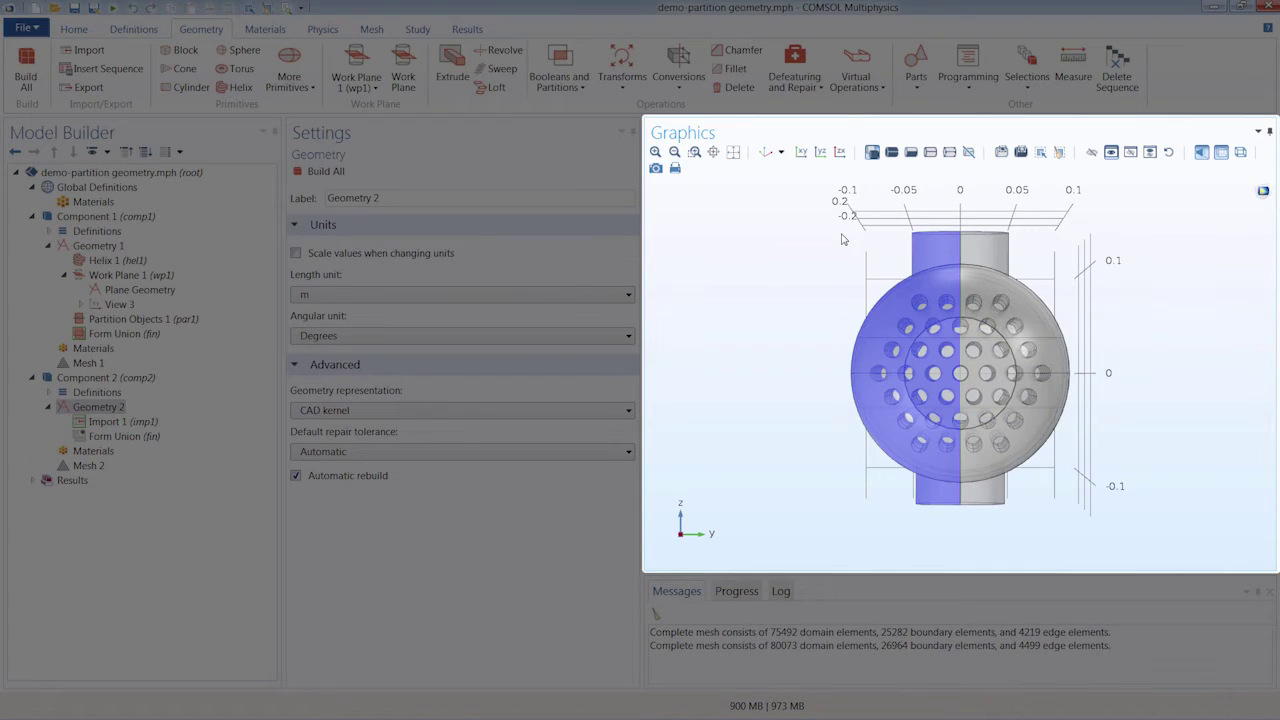
{"action": "left_click", "coordinate": [767, 152]}
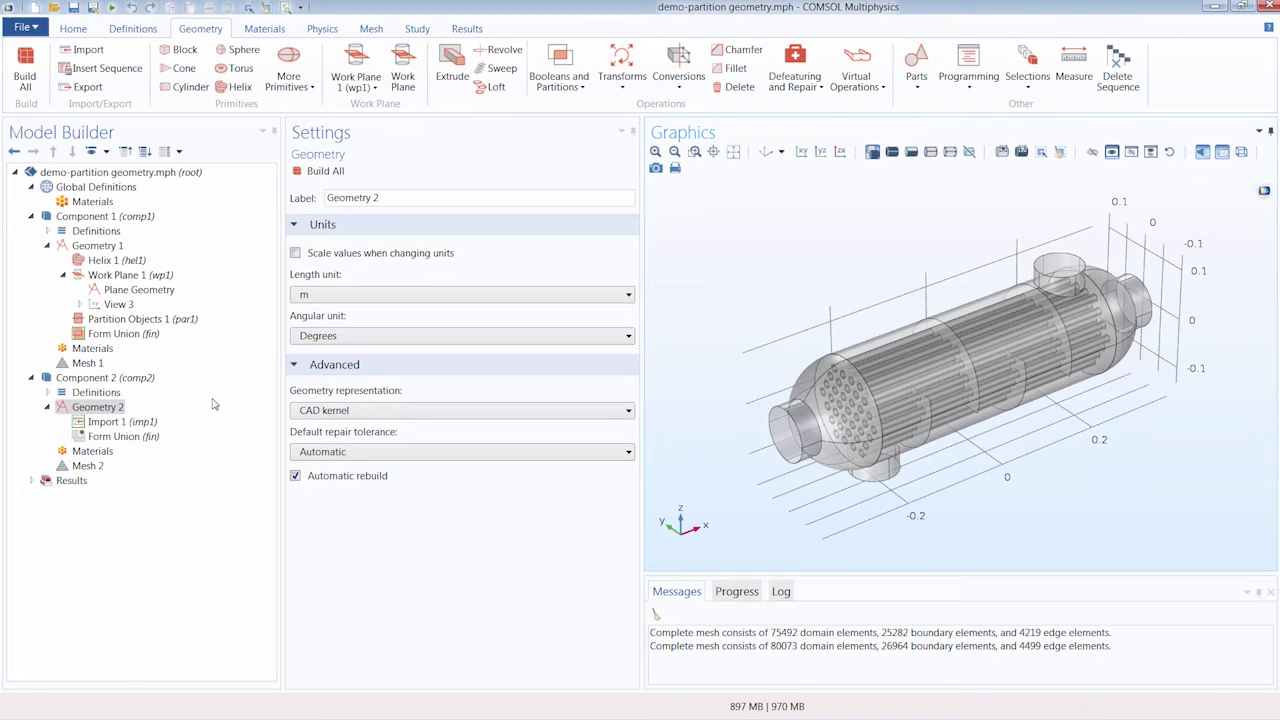
- Add a work plane to Geometry 2 on the xz-plane and rotate to check it
{"action": "left_click", "coordinate": [105, 409]}
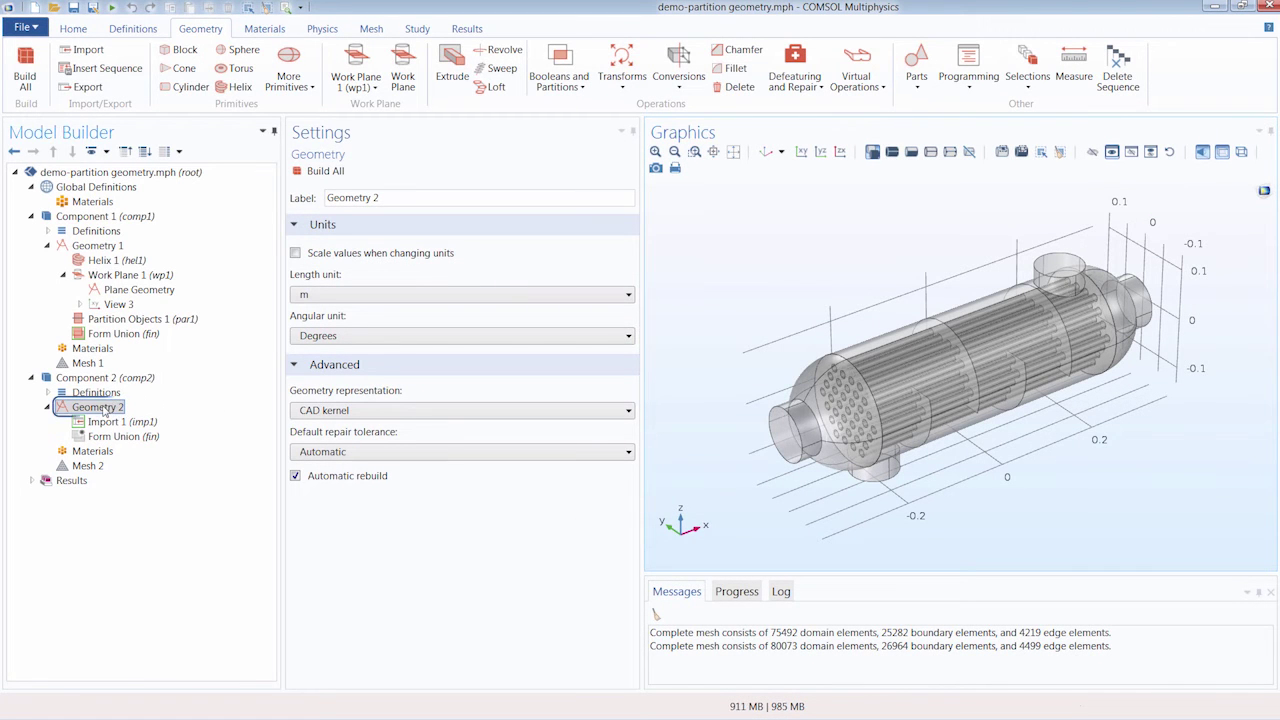
{"action": "right_click", "coordinate": [104, 410]}
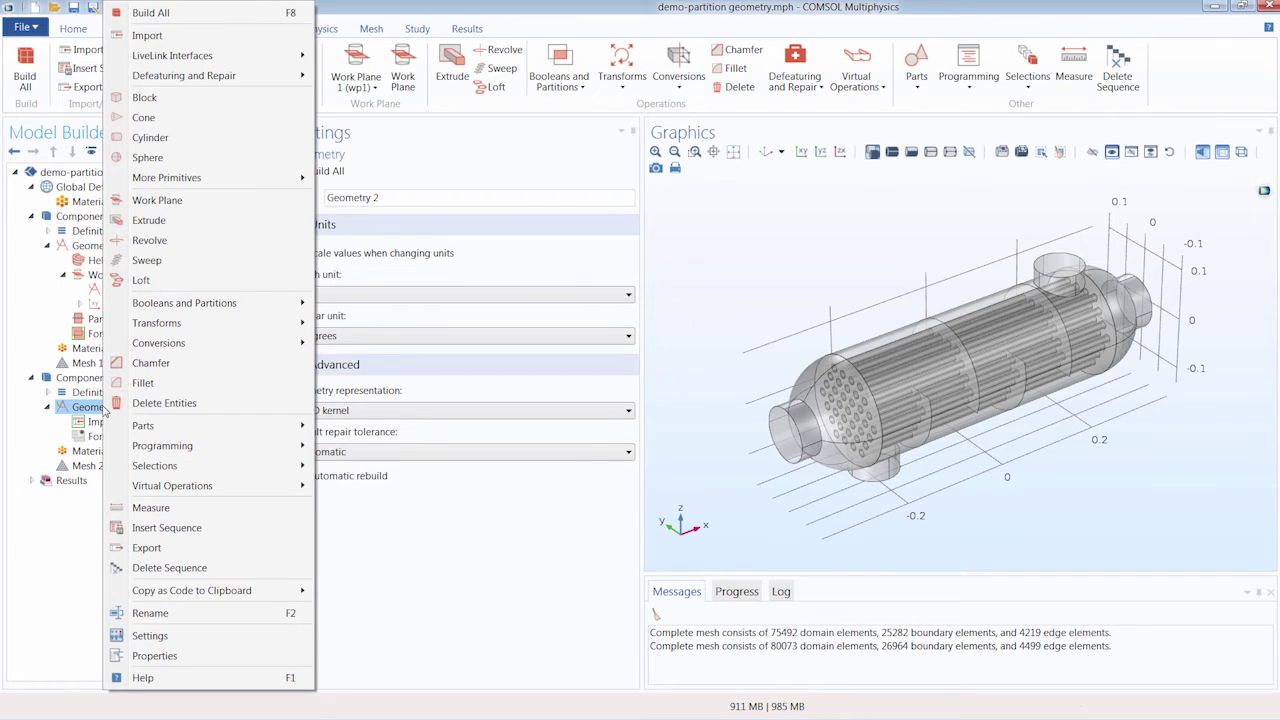
{"action": "left_click", "coordinate": [170, 201]}
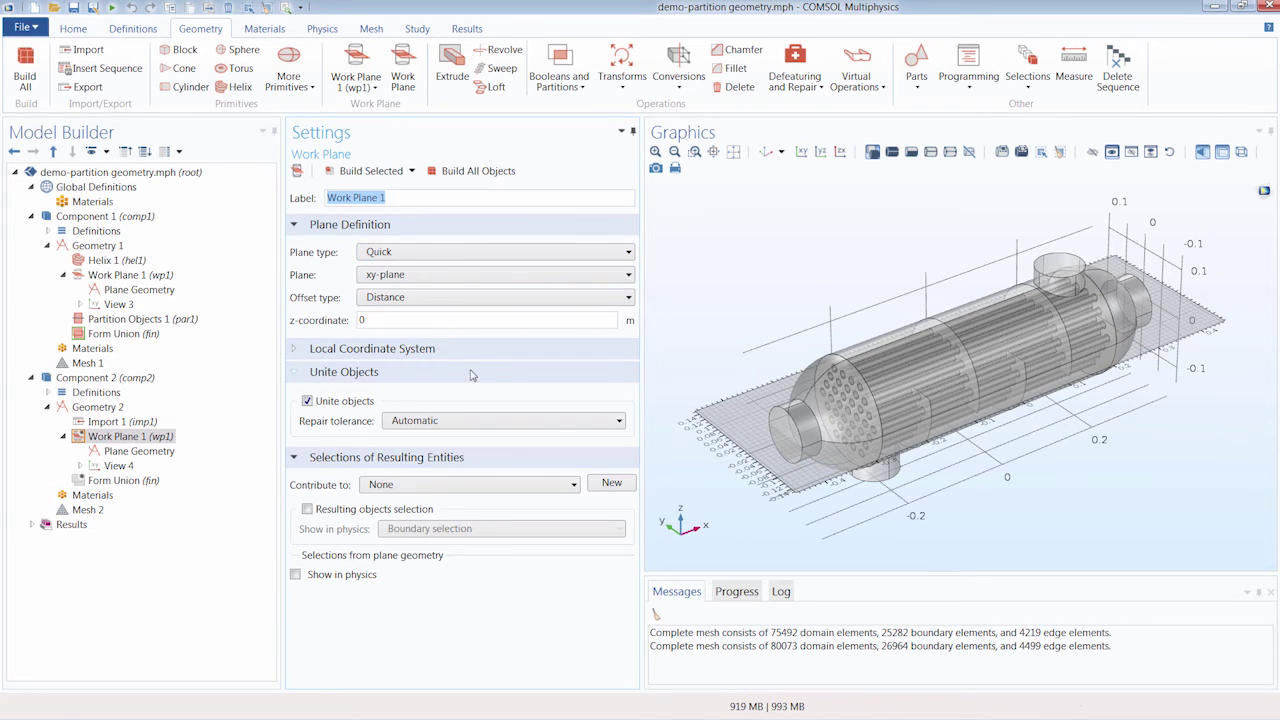
{"action": "left_click", "coordinate": [432, 276]}
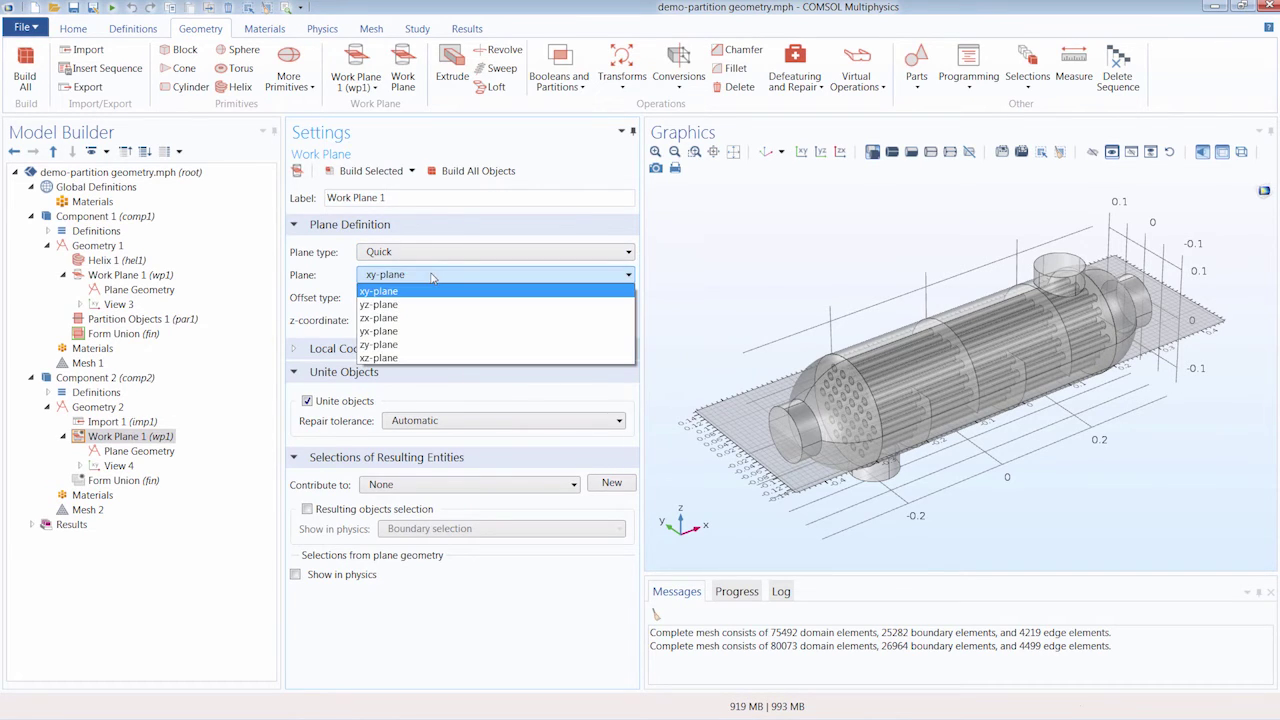
{"action": "left_click", "coordinate": [419, 360]}
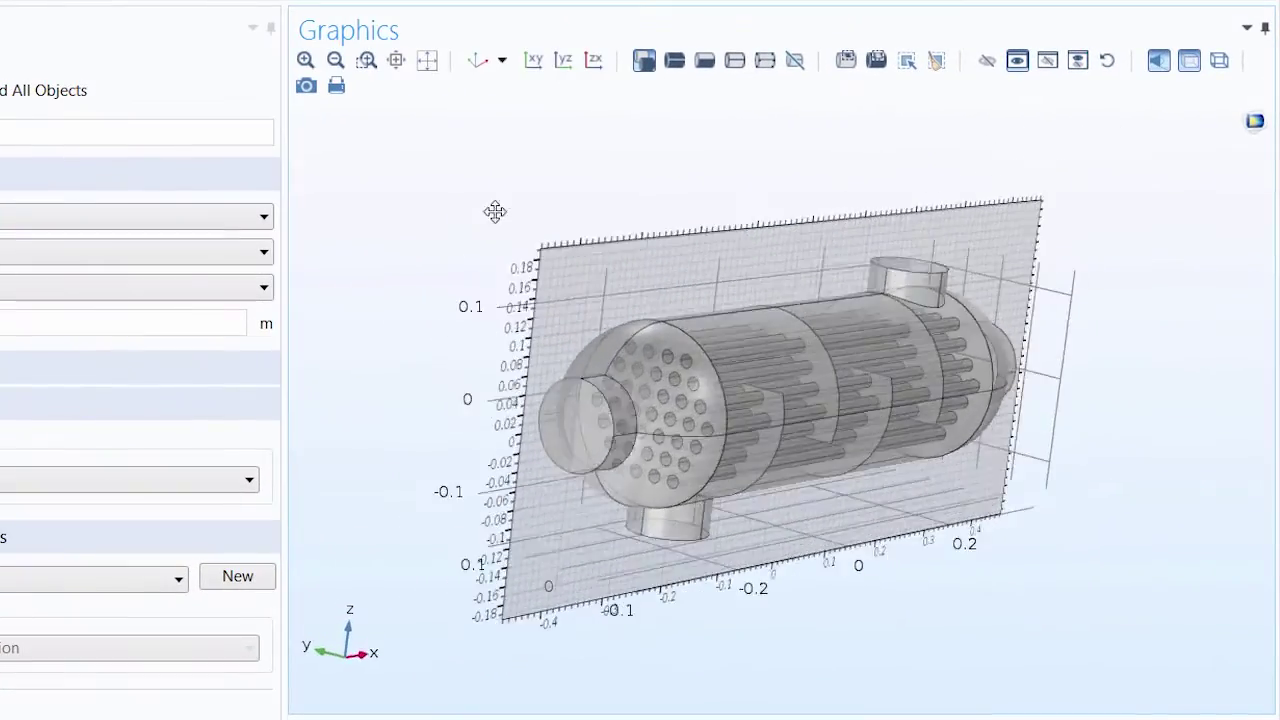
{"action": "left_click_drag", "start_coordinate": [495, 212], "coordinate": [460, 211]}
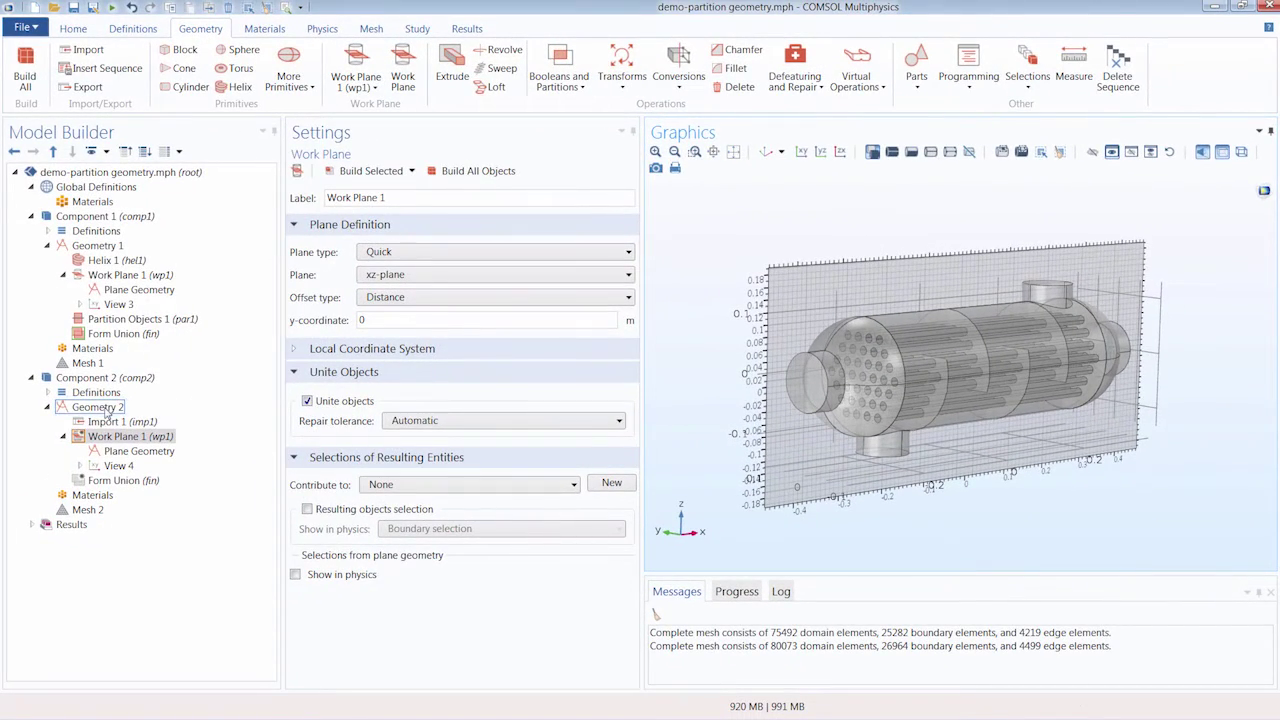
- Add Partition Objects splitting imp1(1) and imp1(2) with Work Plane 1, and build it
{"action": "right_click", "coordinate": [106, 412]}
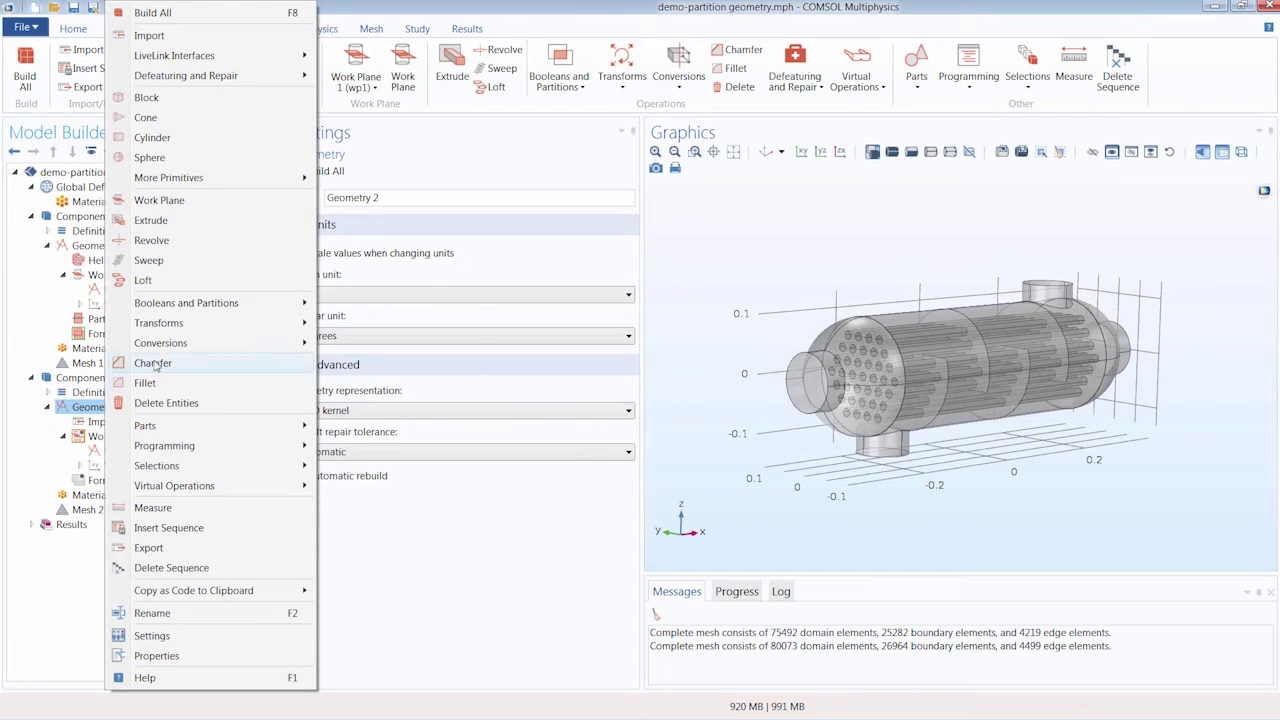
{"action": "mouse_move", "coordinate": [188, 305]}
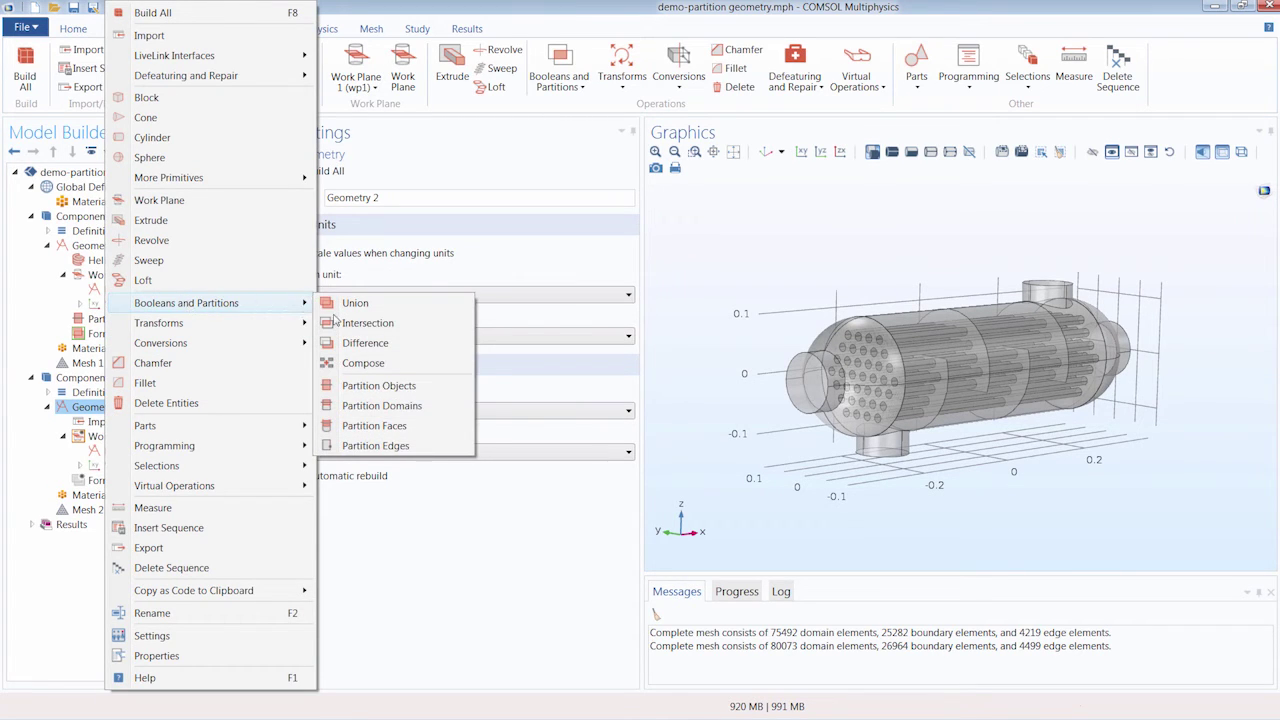
{"action": "left_click", "coordinate": [398, 386]}
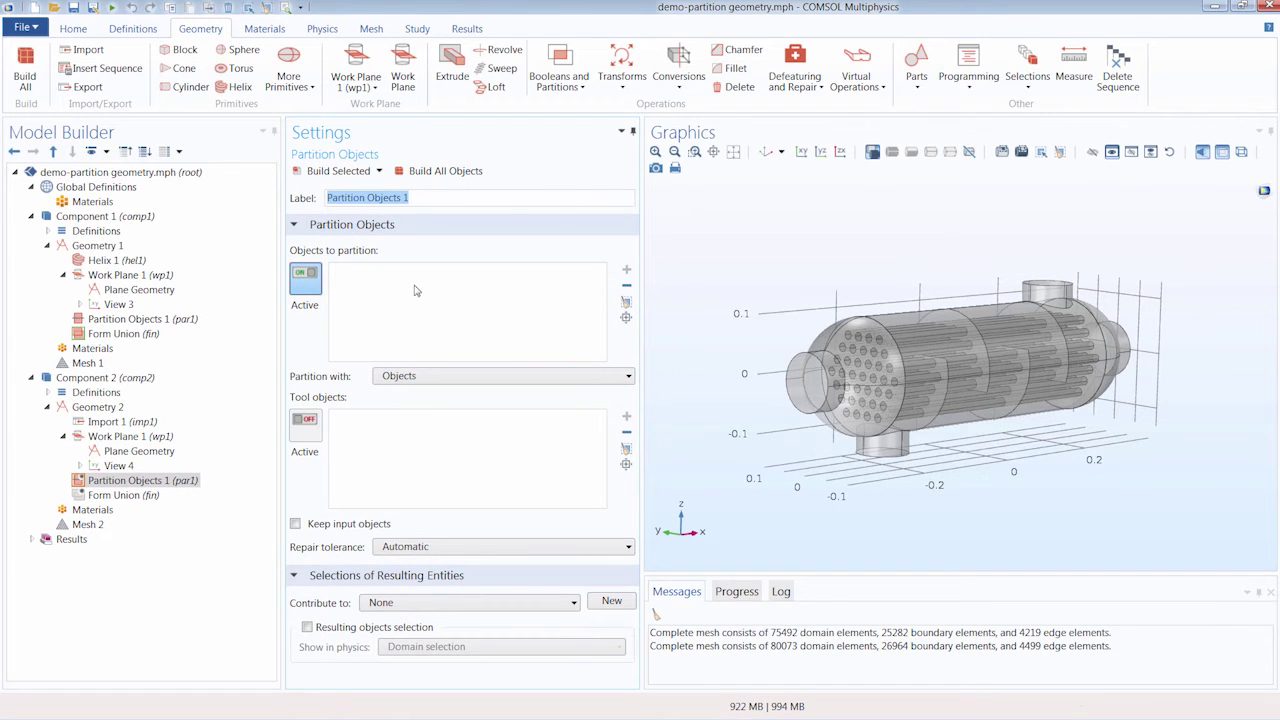
{"action": "left_click", "coordinate": [843, 346]}
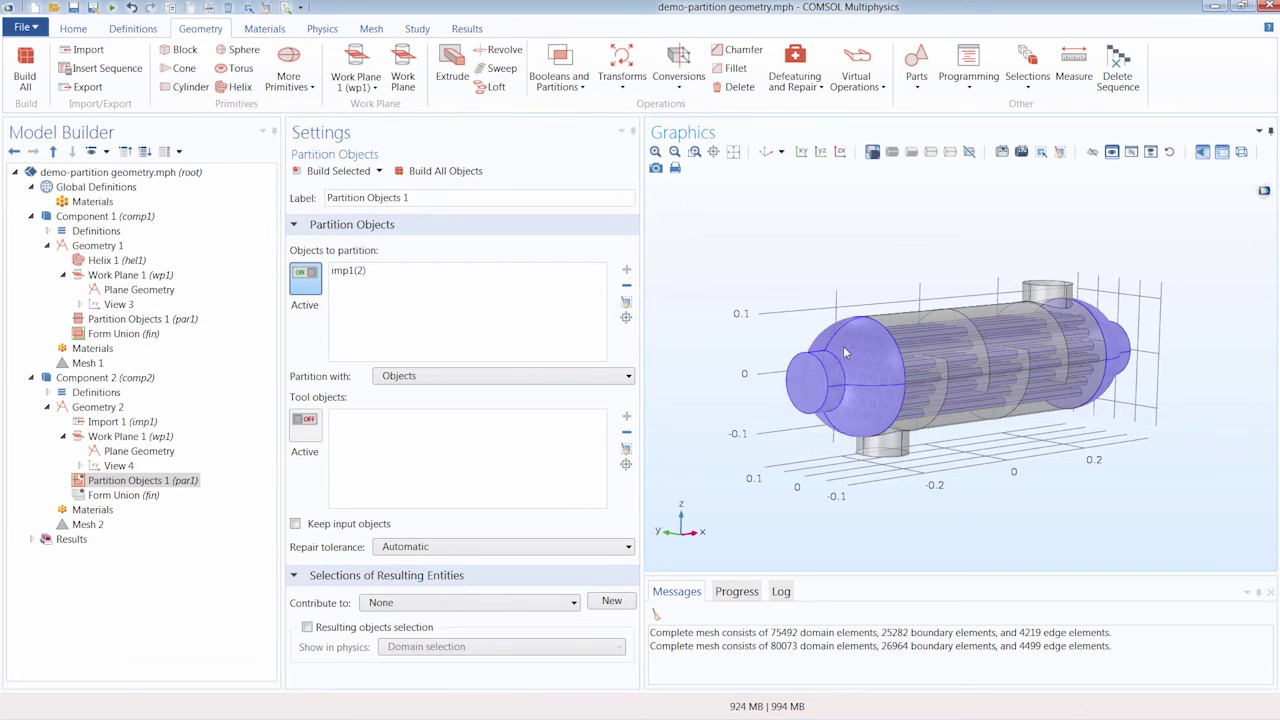
{"action": "left_click", "coordinate": [902, 324]}
{"action": "left_click_drag", "start_coordinate": [817, 278], "coordinate": [822, 299]}
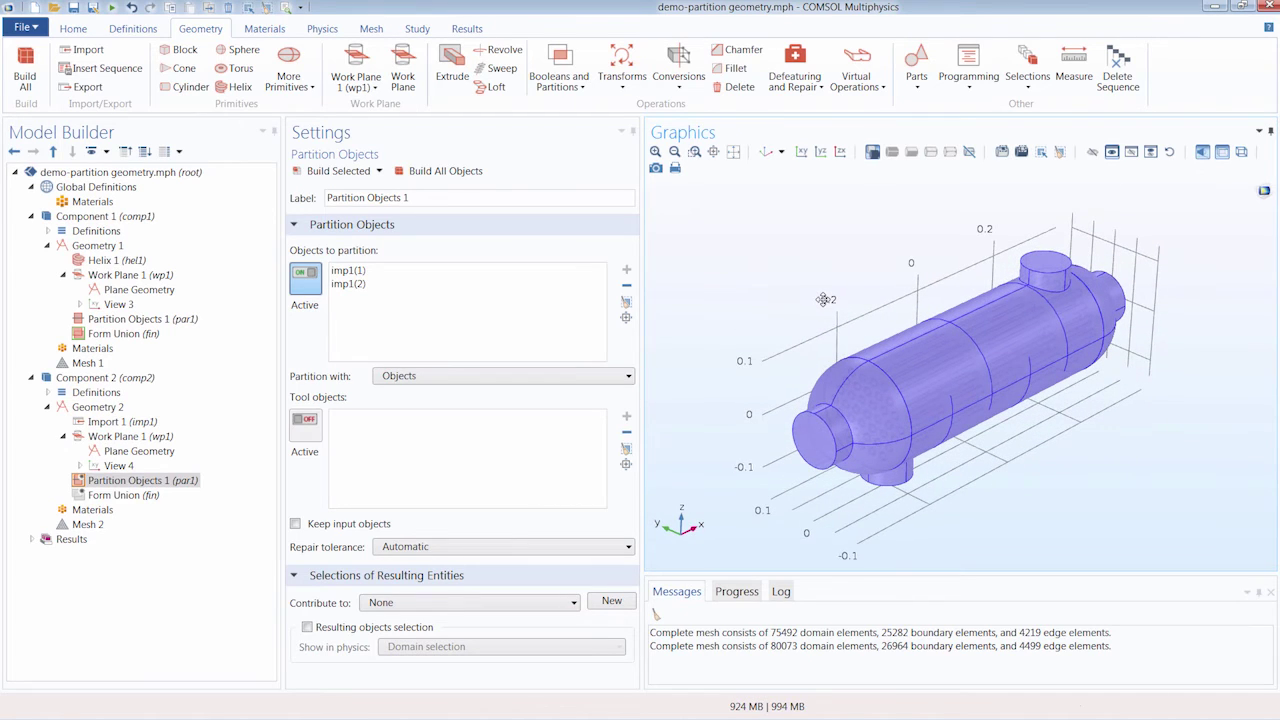
{"action": "left_click", "coordinate": [408, 378]}
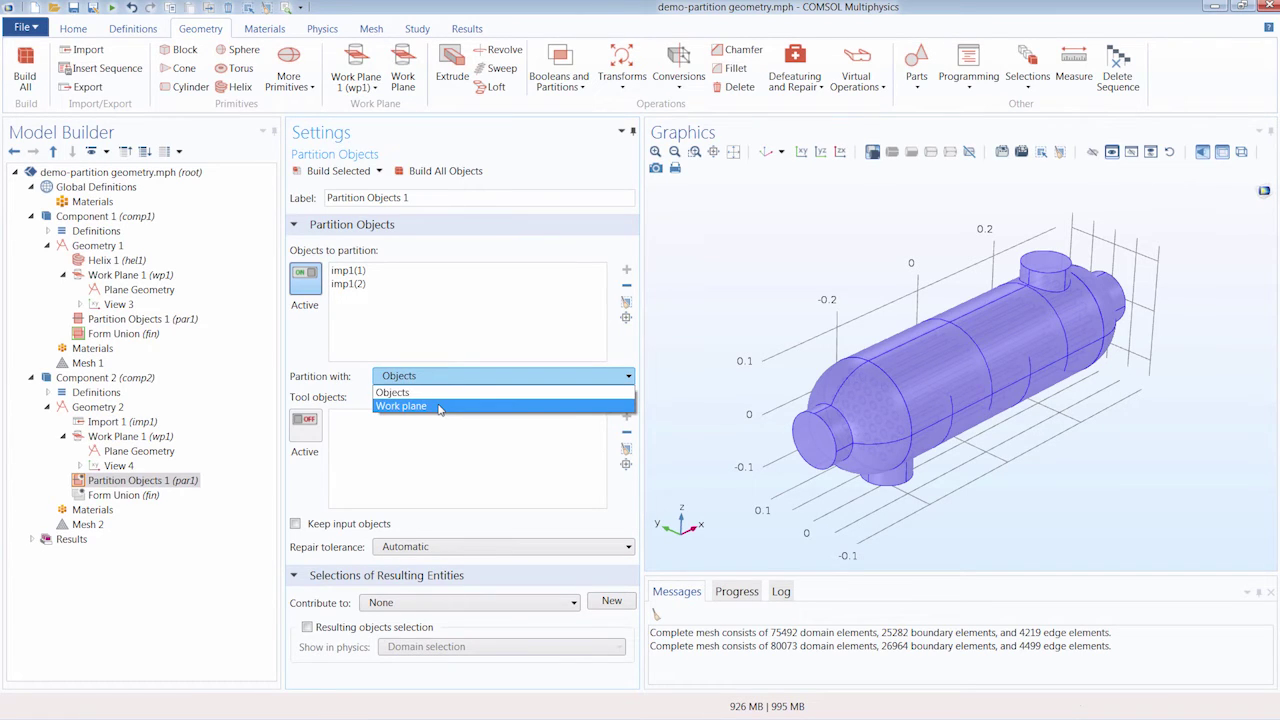
{"action": "left_click", "coordinate": [440, 406]}
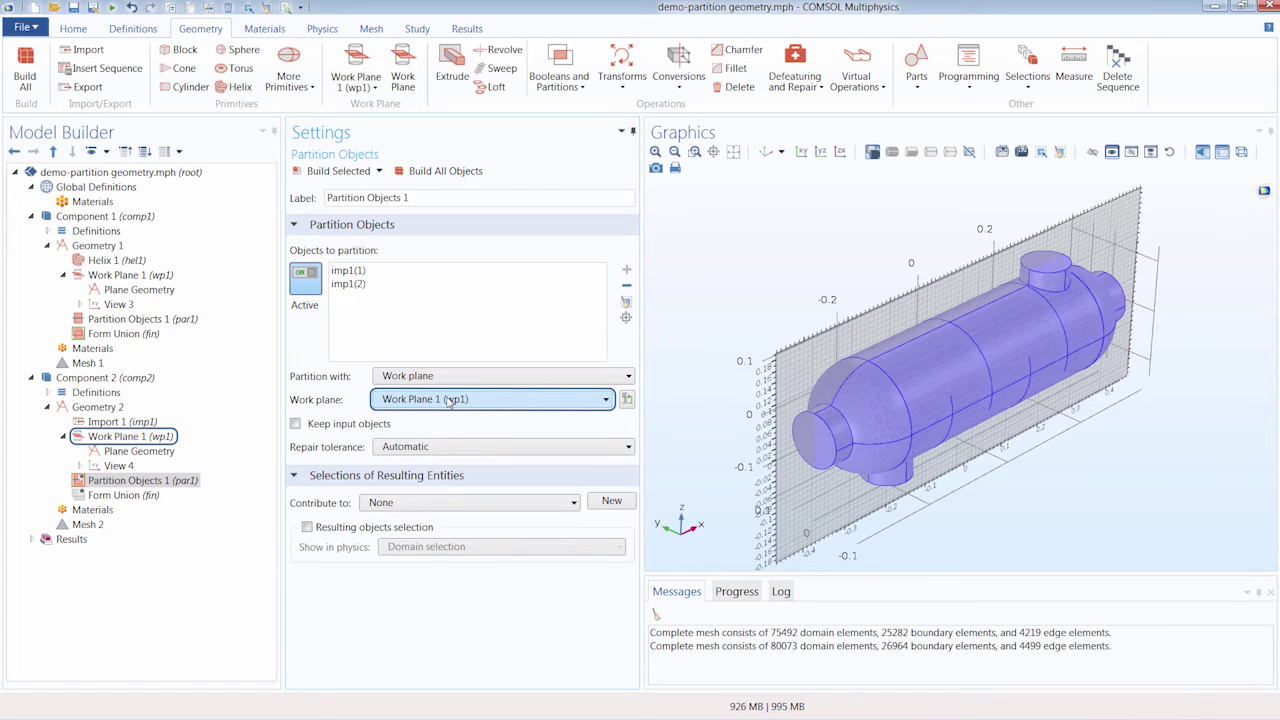
{"action": "left_click", "coordinate": [344, 174]}
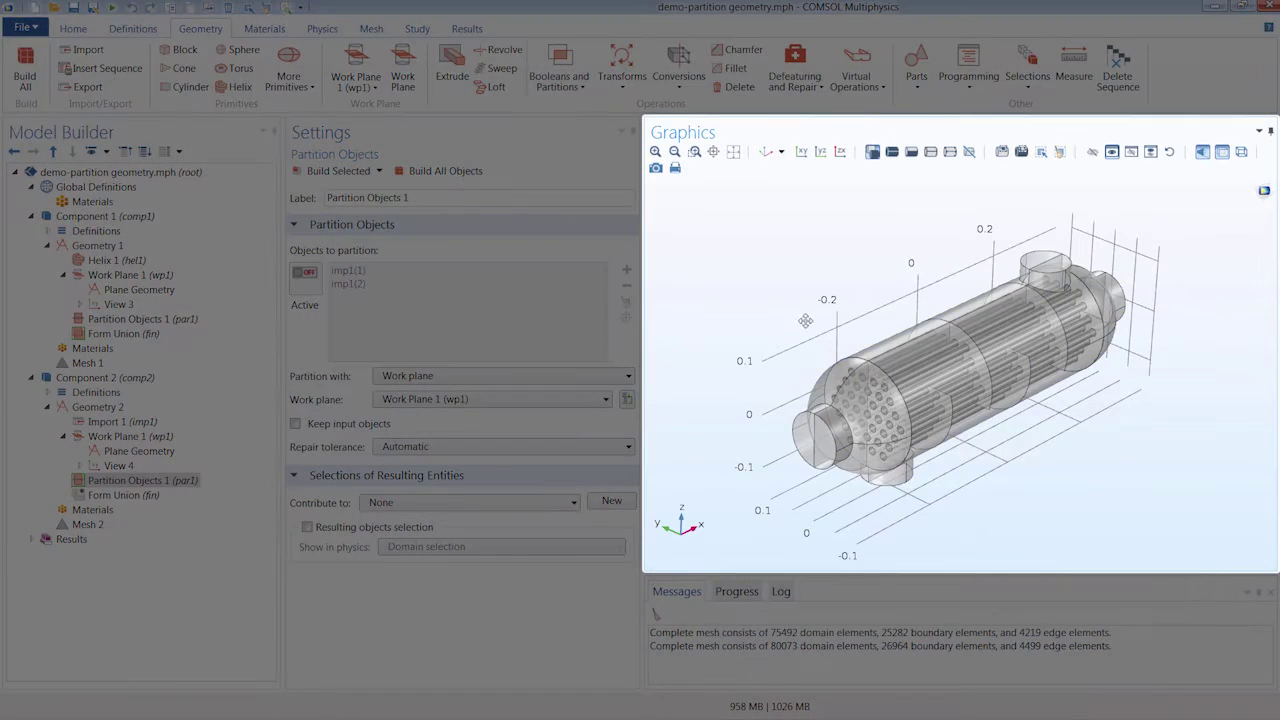
- Rotate, reset to the default view and zoom to inspect the split heat exchanger
{"action": "mouse_move", "coordinate": [805, 320]}
{"action": "left_mouse_down"}
{"action": "mouse_move", "coordinate": [822, 330]}
{"action": "mouse_move", "coordinate": [840, 318]}
{"action": "mouse_move", "coordinate": [796, 307]}
{"action": "mouse_move", "coordinate": [808, 314]}
{"action": "left_mouse_up"}
{"action": "left_click", "coordinate": [764, 152]}
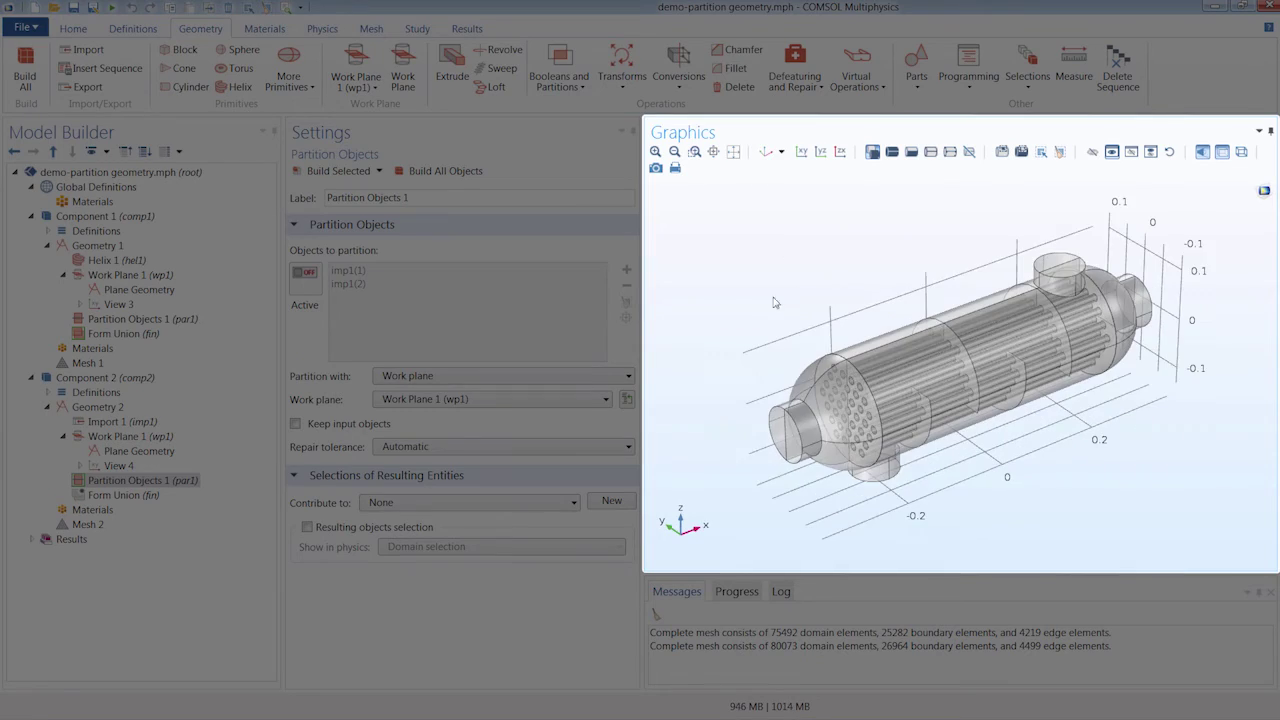
{"action": "middle_click_drag", "start_coordinate": [785, 317], "coordinate": [736, 289]}
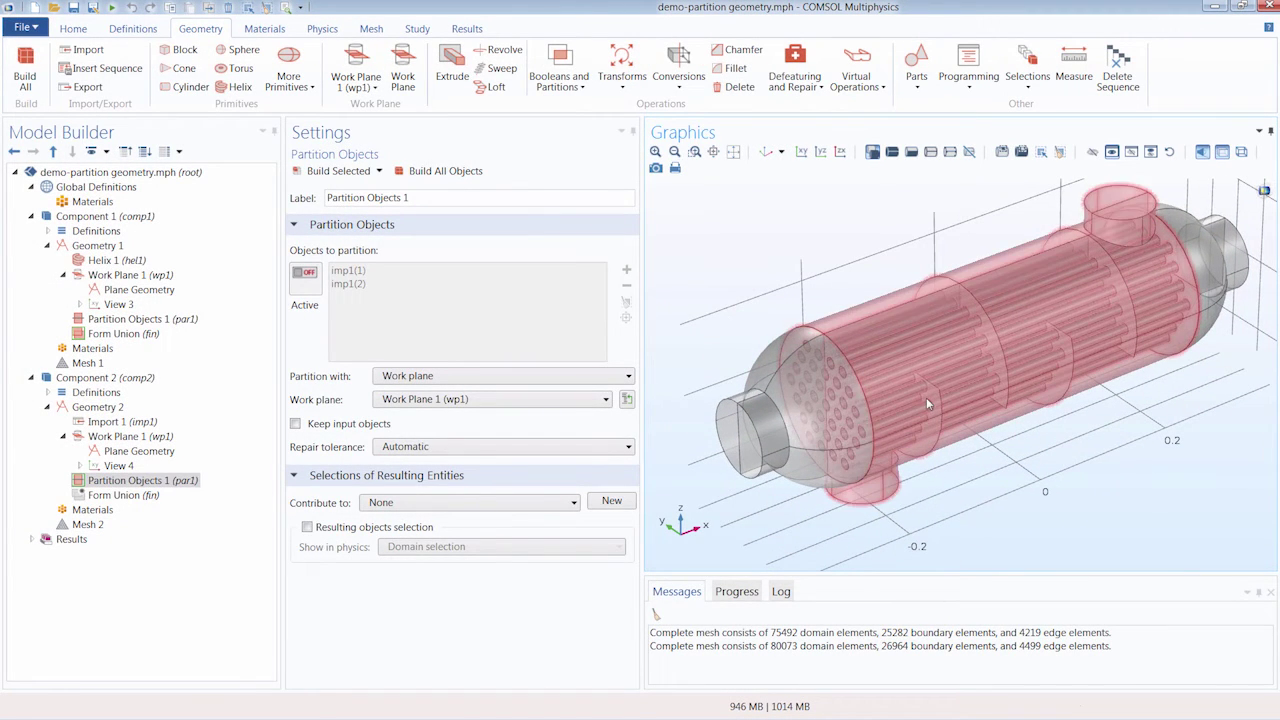
- Add a Delete Entities operation at Domain level removing the two half domains
{"action": "left_click", "coordinate": [737, 87]}
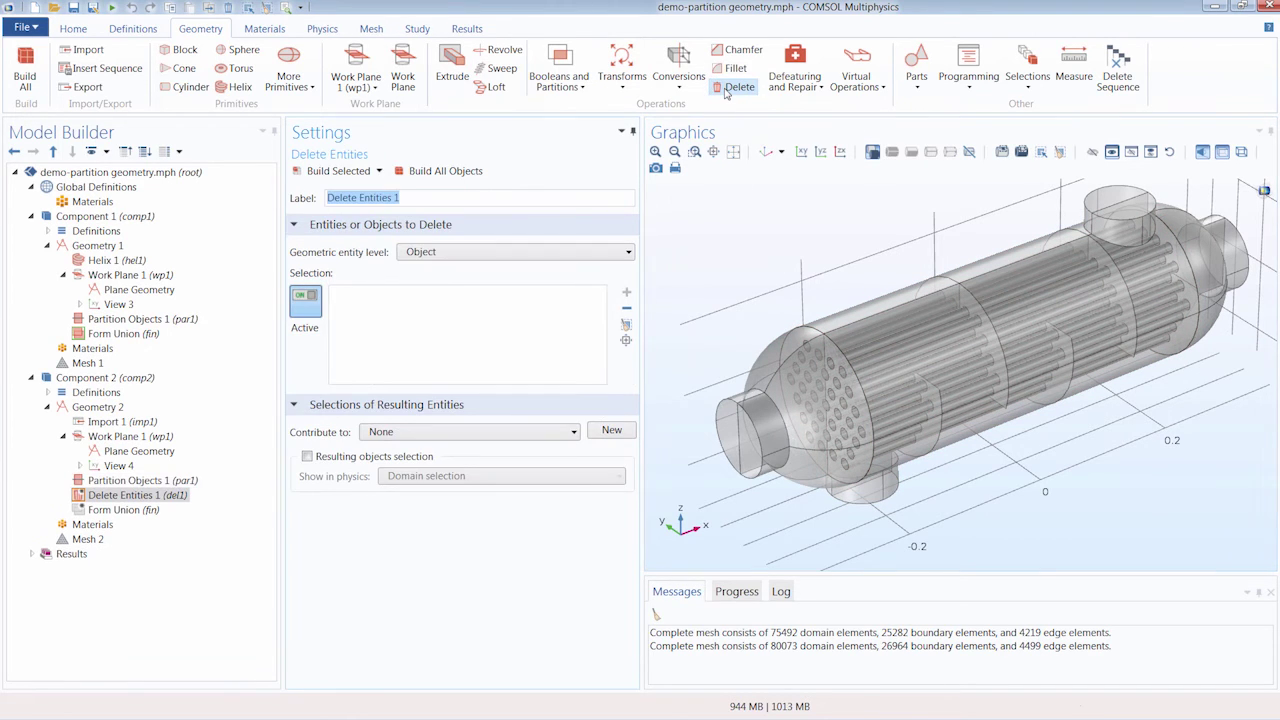
{"action": "left_click", "coordinate": [510, 253]}
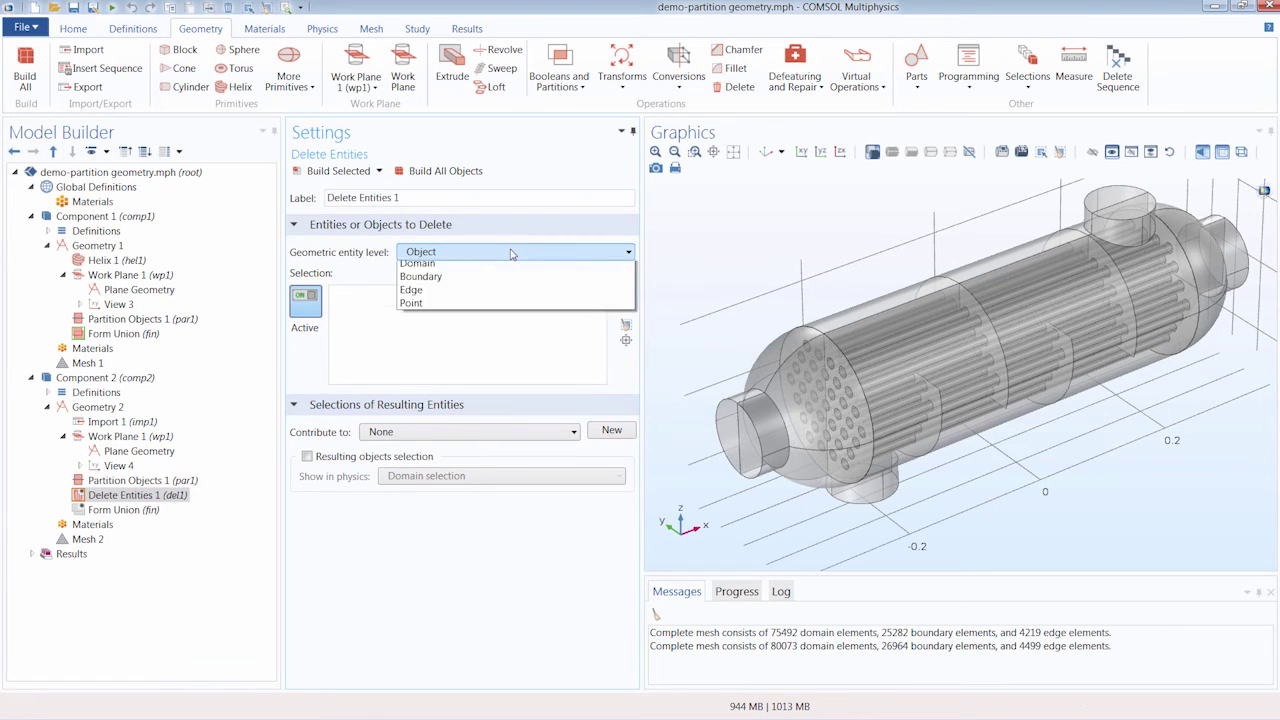
{"action": "left_click", "coordinate": [509, 280]}
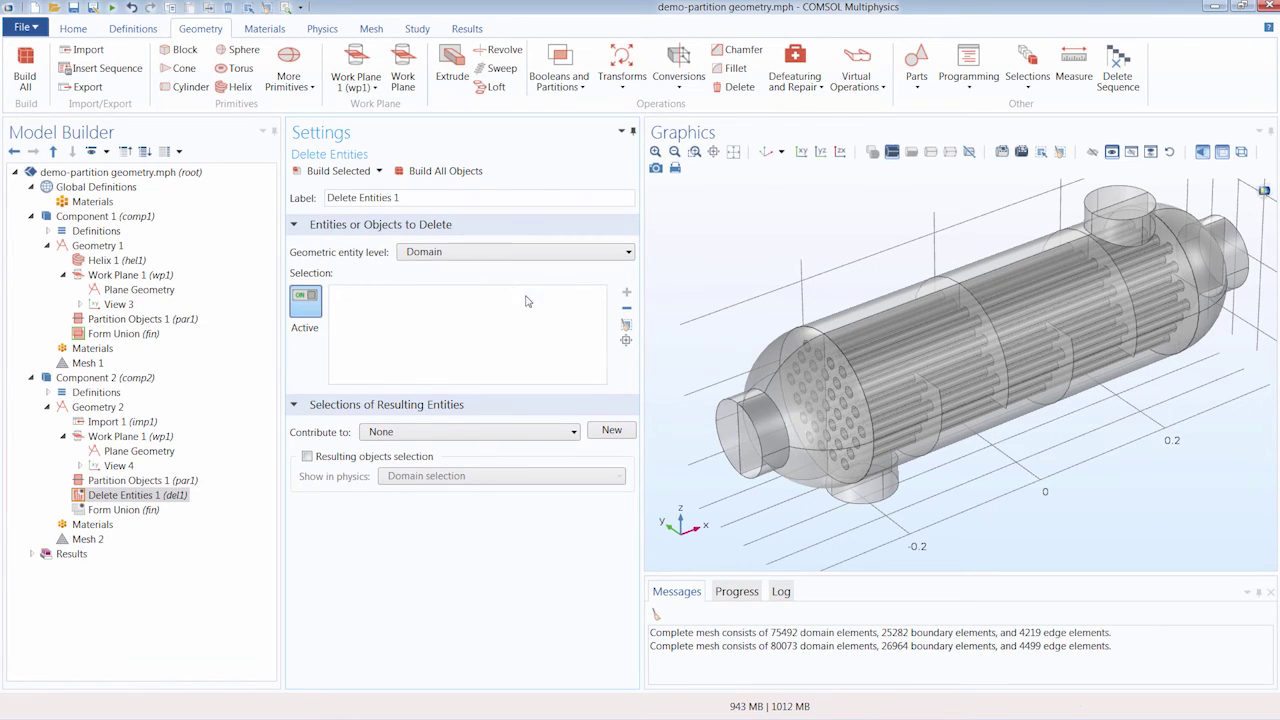
{"action": "left_click", "coordinate": [818, 384]}
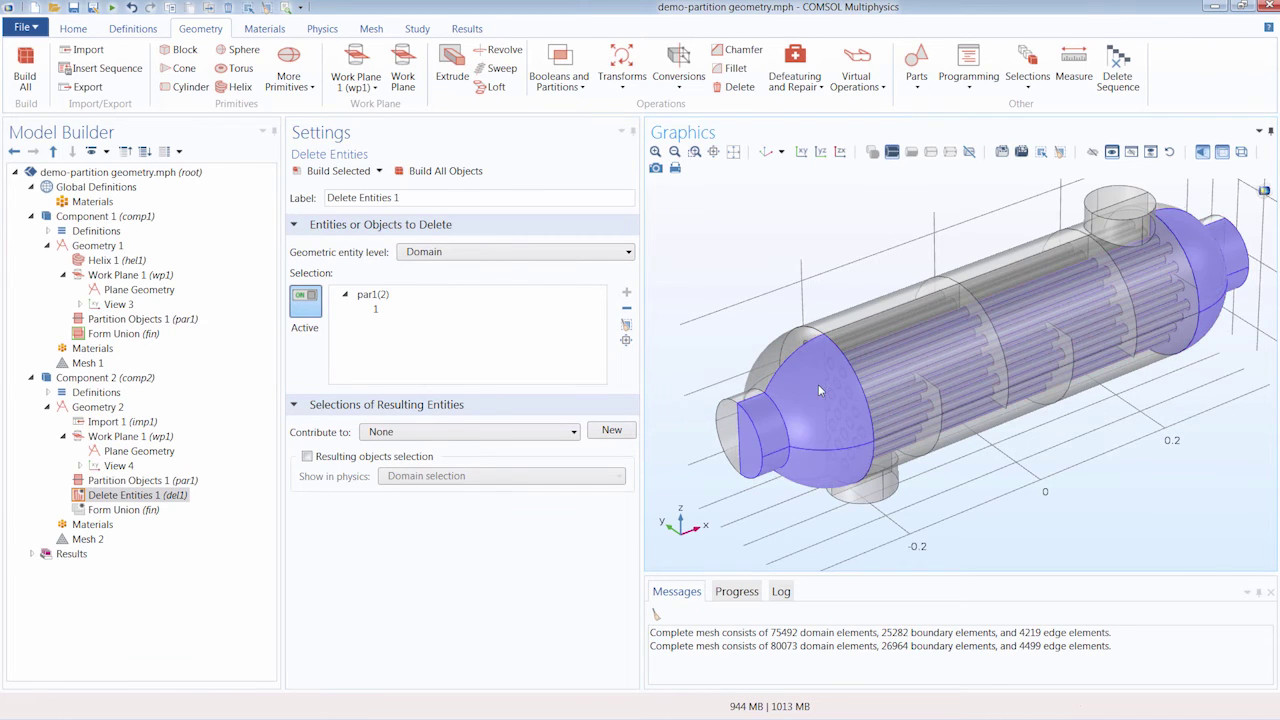
{"action": "left_click", "coordinate": [883, 368]}
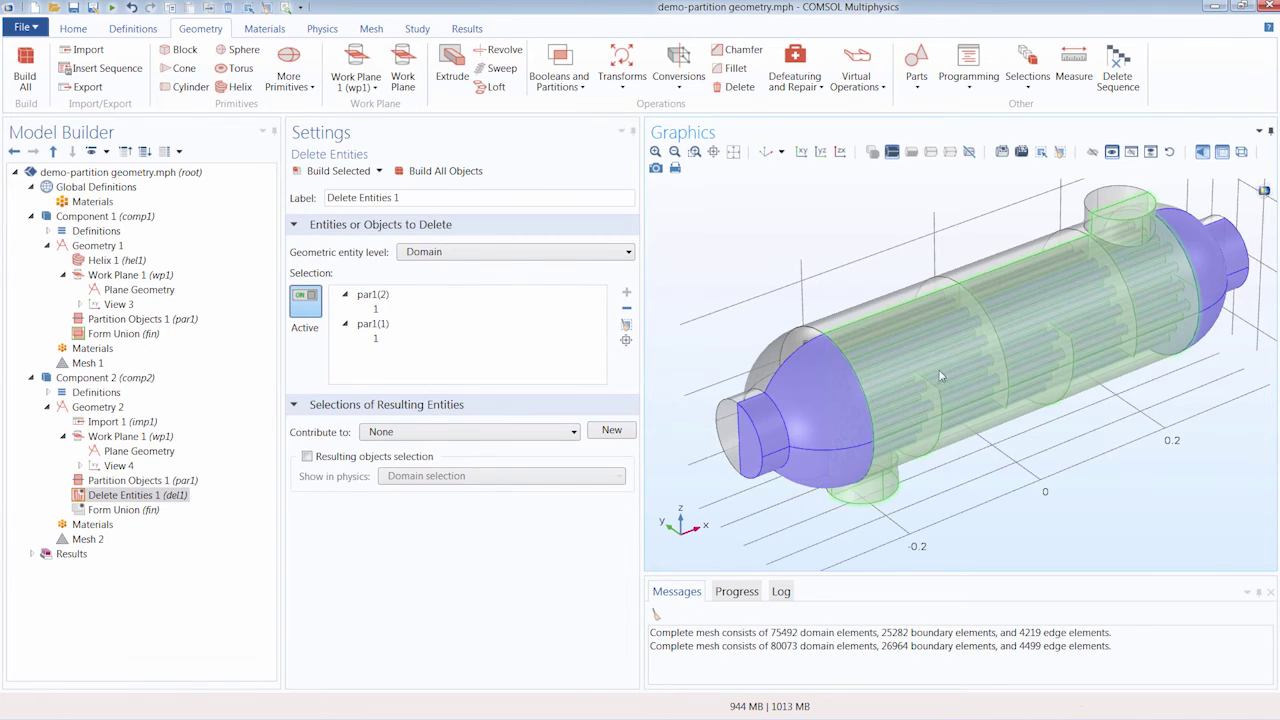
{"action": "left_click", "coordinate": [347, 176]}
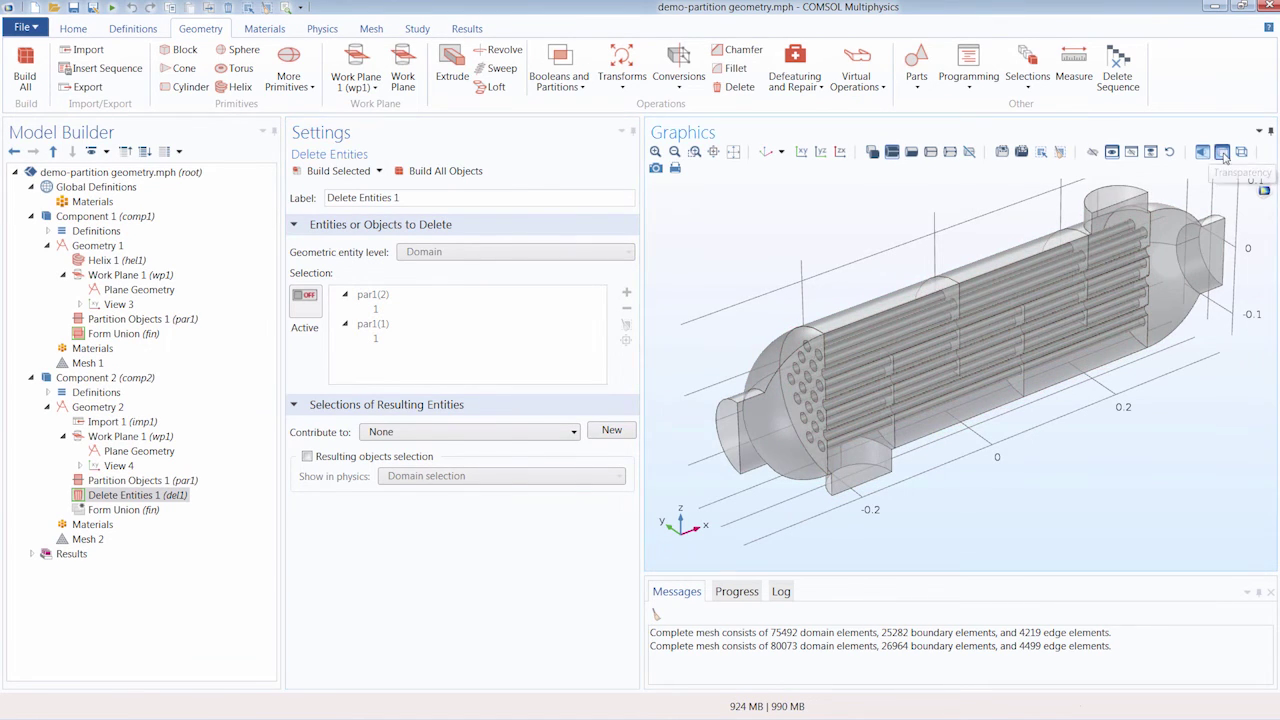
{"action": "left_click_drag", "start_coordinate": [792, 290], "coordinate": [766, 261]}
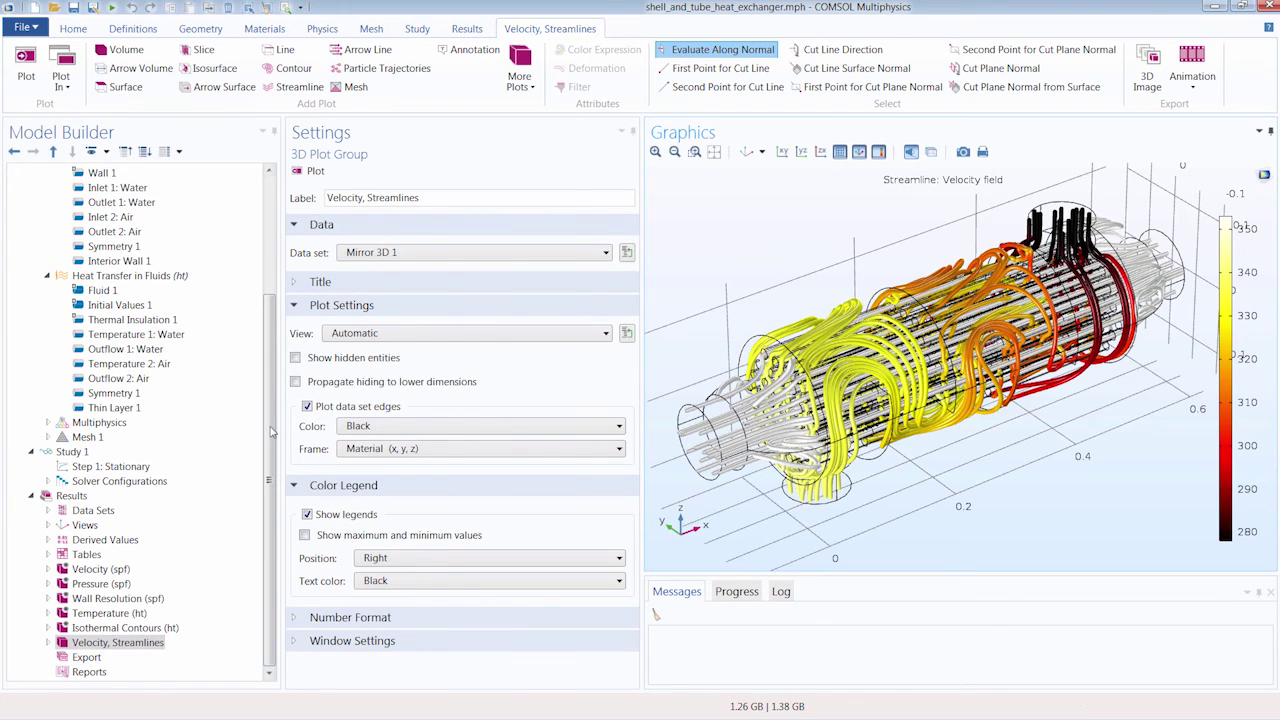
- Inspect the Symmetry 1 conditions under Turbulent Flow and Heat Transfer in Fluids on the cut face
{"action": "left_click_drag", "start_coordinate": [270, 433], "coordinate": [280, 338]}
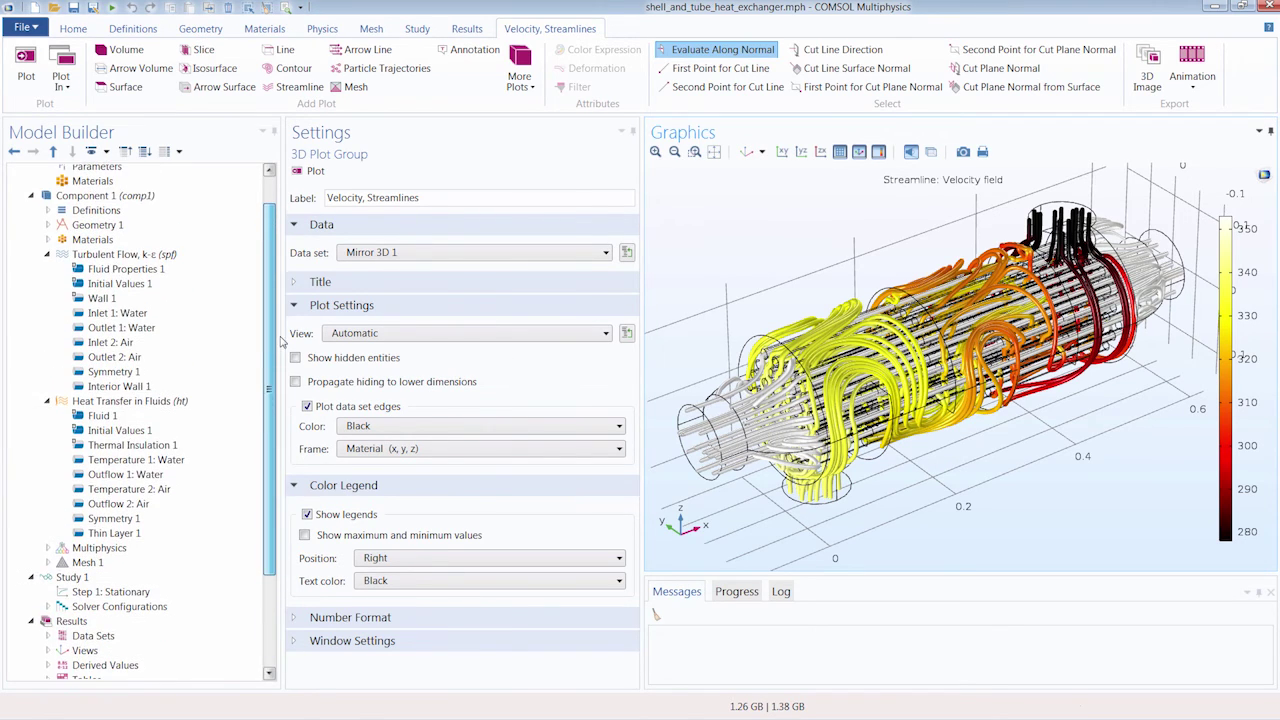
{"action": "left_click", "coordinate": [122, 374]}
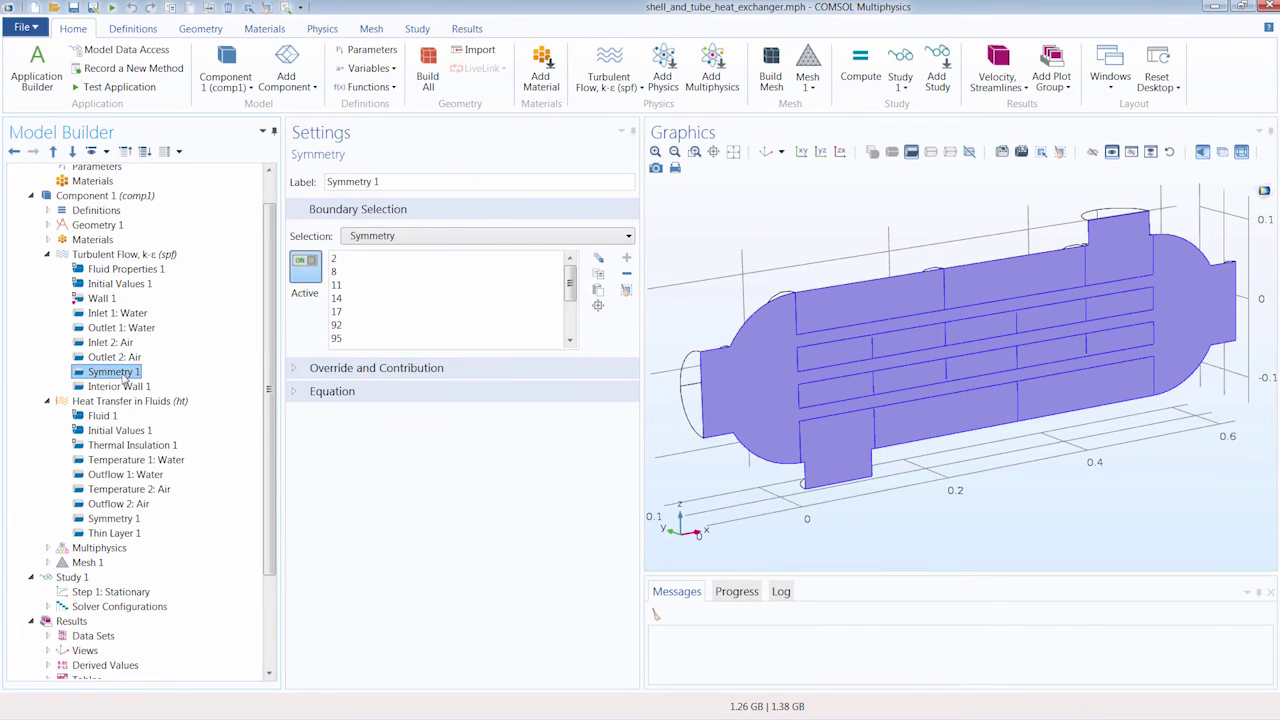
{"action": "left_click", "coordinate": [126, 520]}
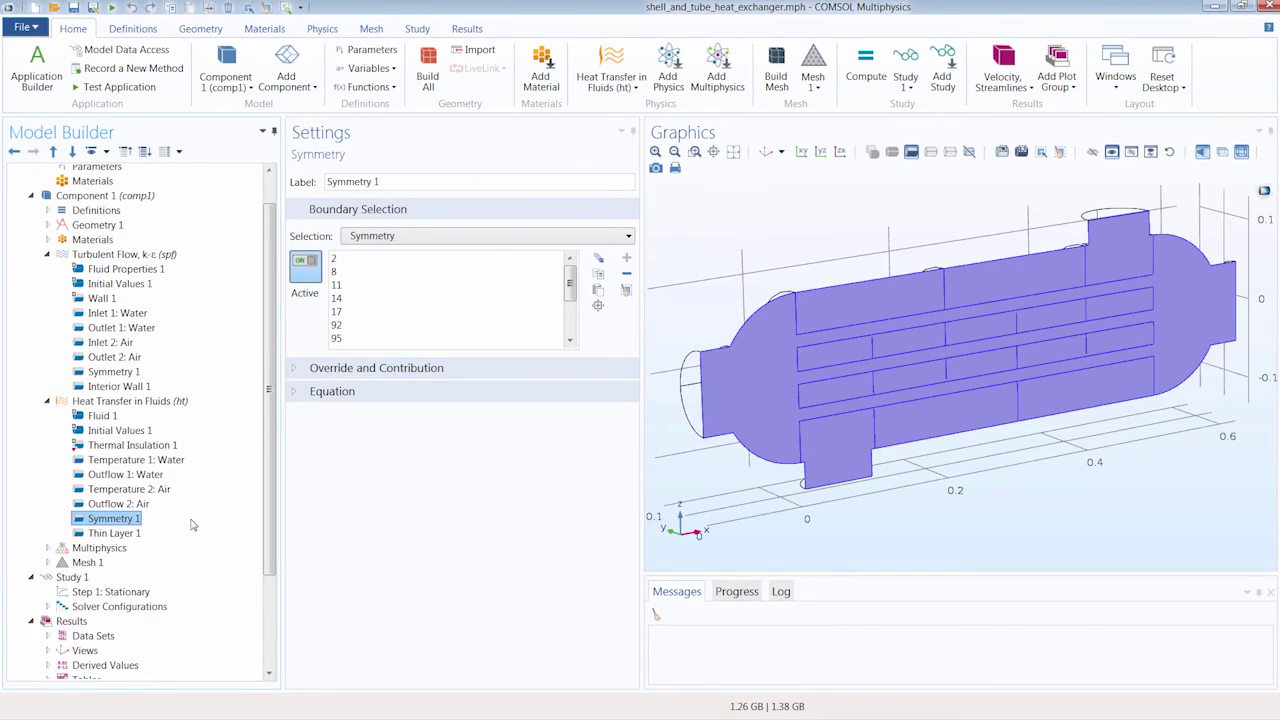
{"action": "mouse_move", "coordinate": [718, 483]}
{"action": "left_mouse_down"}
{"action": "mouse_move", "coordinate": [790, 505]}
{"action": "mouse_move", "coordinate": [722, 483]}
{"action": "mouse_move", "coordinate": [724, 494]}
{"action": "left_mouse_up"}
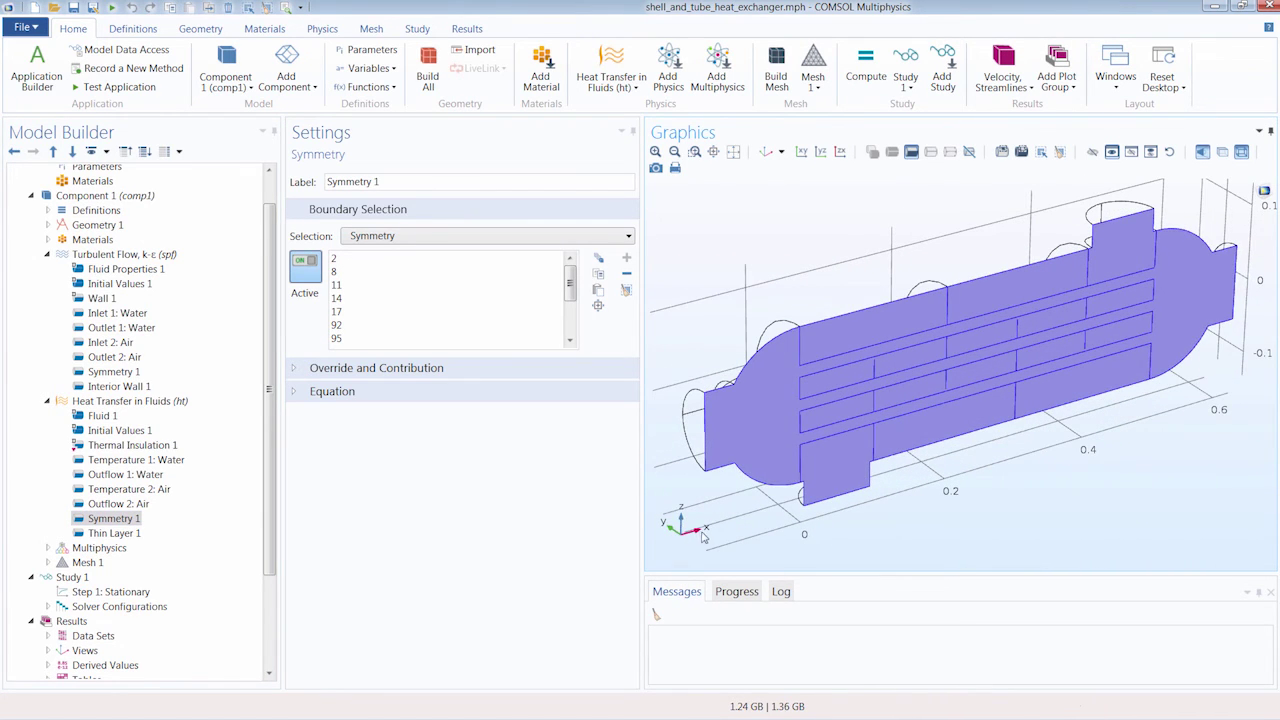